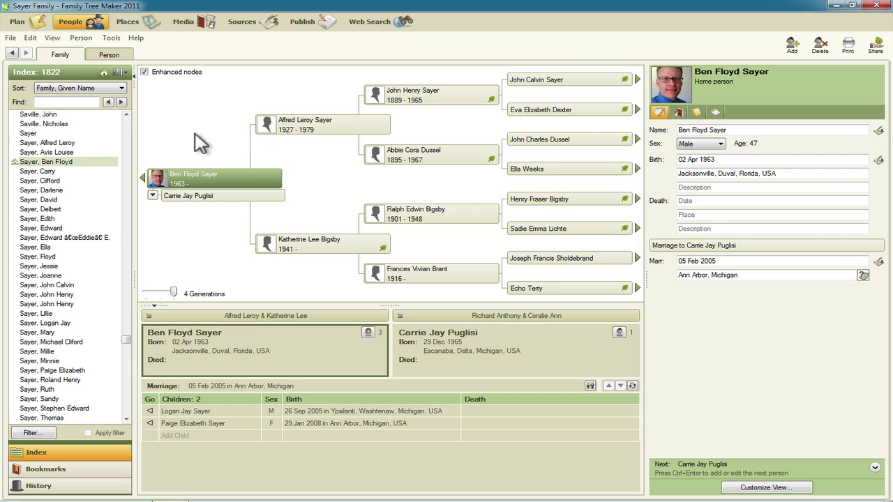
{"action": "mouse_move", "coordinate": [627, 209]}
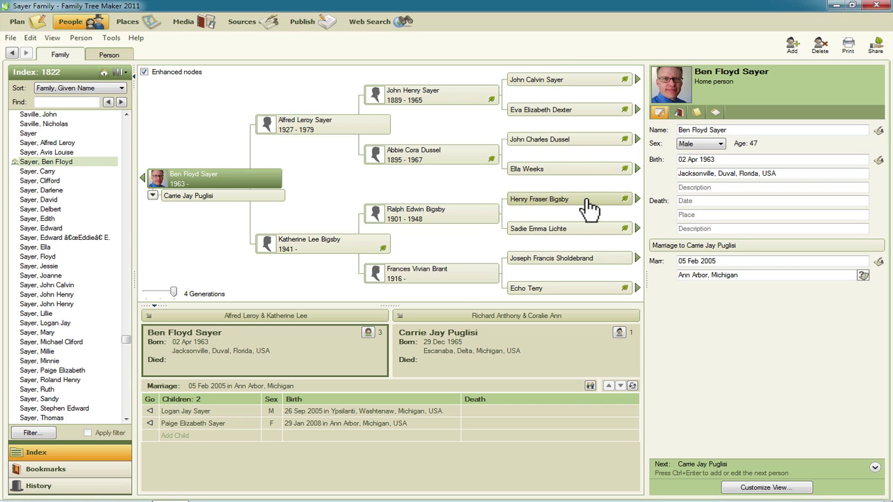
{"action": "left_click", "coordinate": [637, 199]}
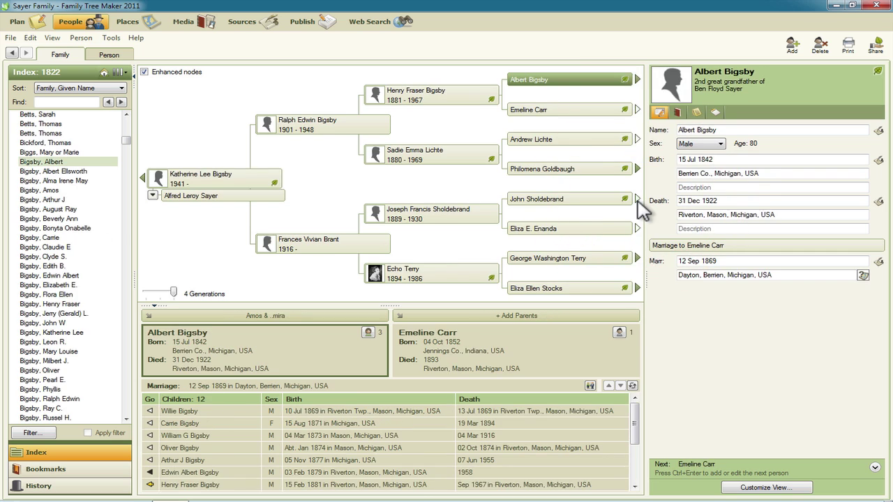
{"action": "left_click", "coordinate": [636, 79]}
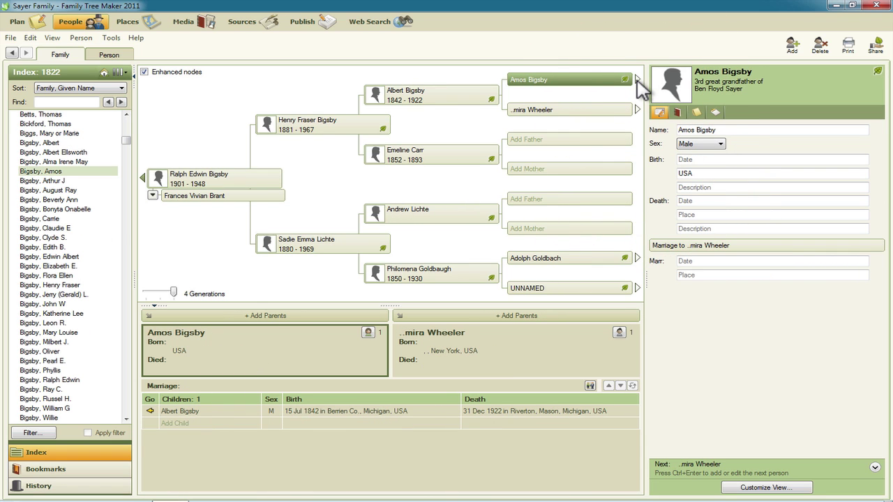
{"action": "mouse_move", "coordinate": [574, 90]}
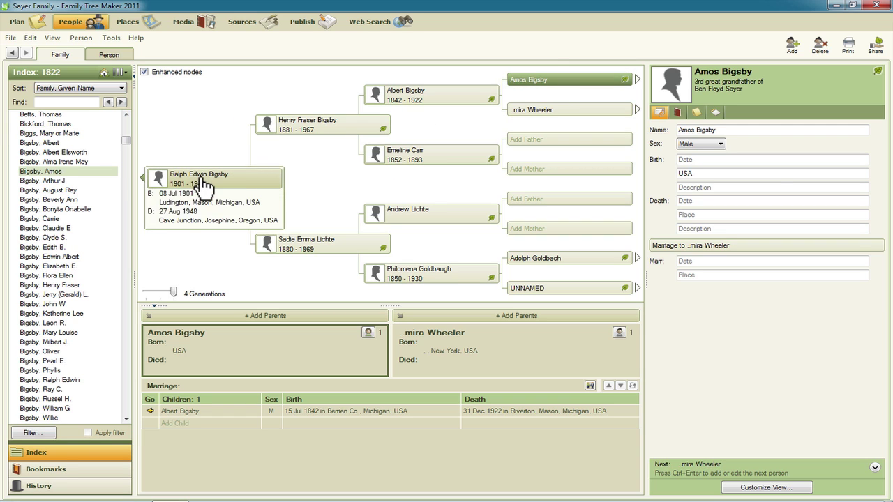
{"action": "mouse_move", "coordinate": [498, 97]}
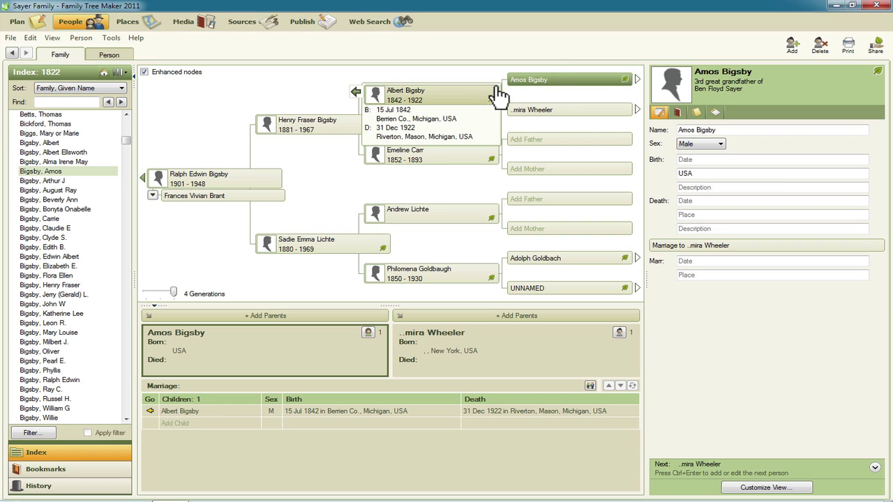
{"action": "left_click", "coordinate": [143, 178]}
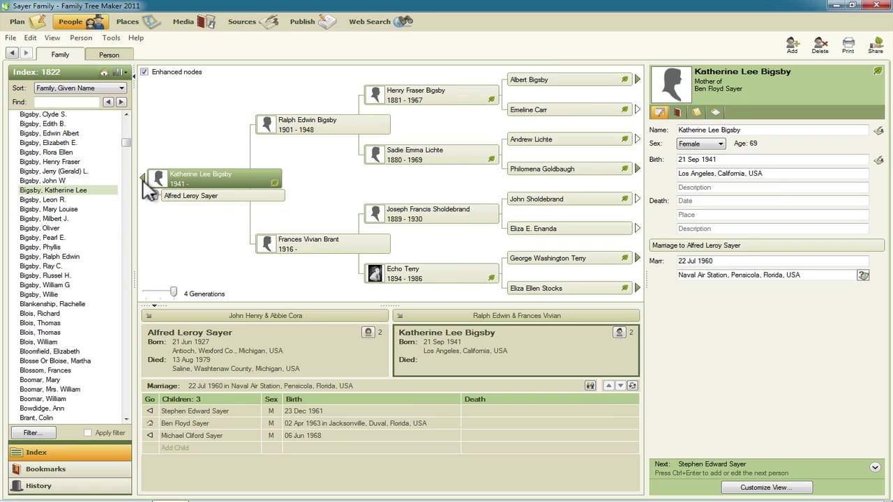
{"action": "left_click", "coordinate": [143, 178]}
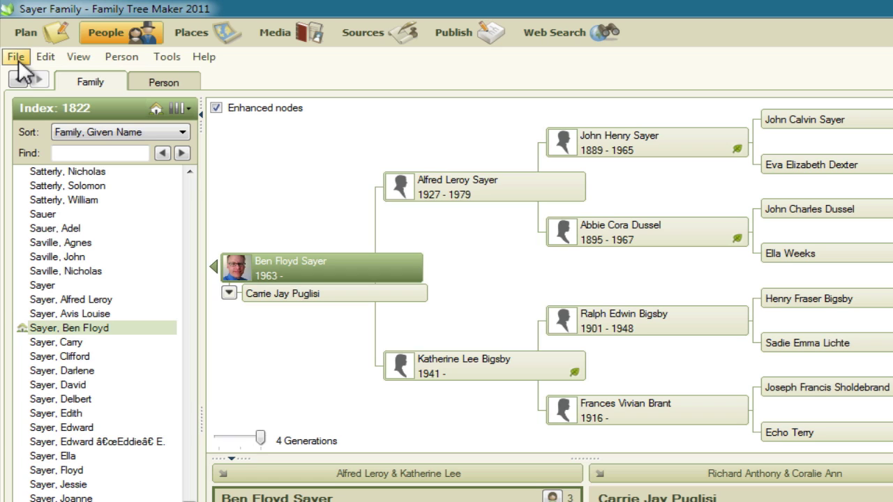
{"action": "left_click", "coordinate": [16, 58]}
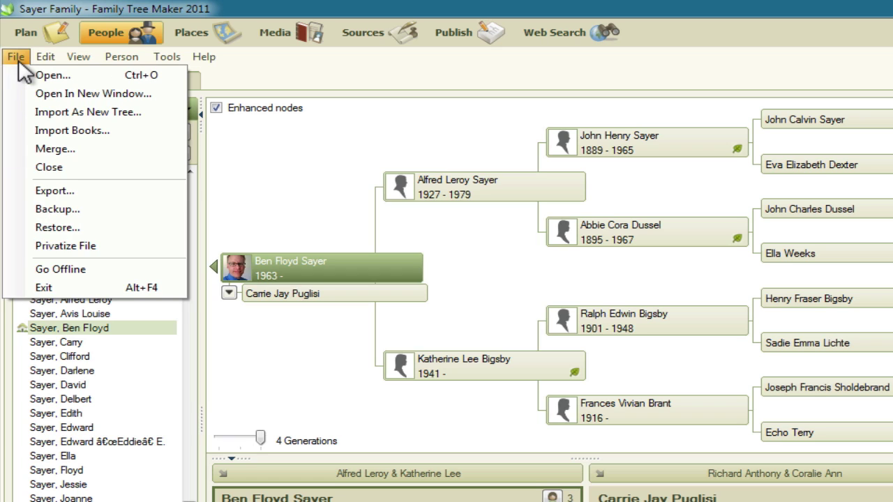
{"action": "left_click", "coordinate": [57, 191]}
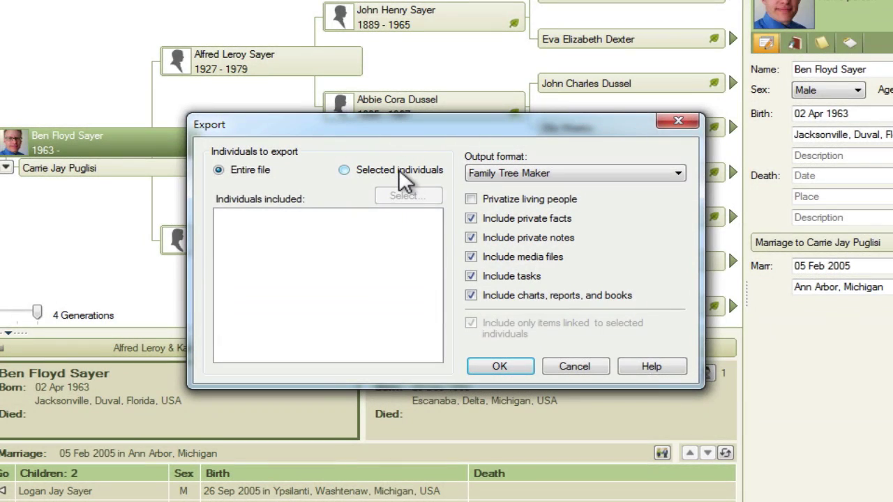
{"action": "left_click", "coordinate": [344, 170]}
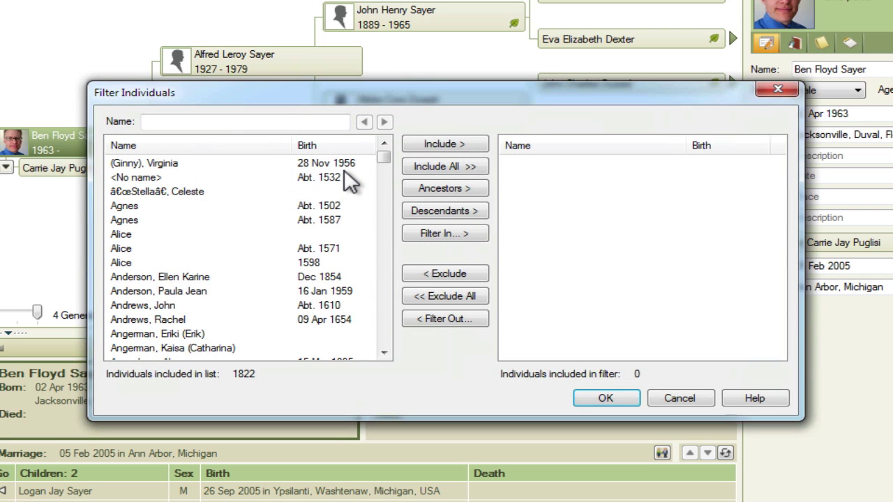
{"action": "left_click", "coordinate": [241, 123]}
{"action": "type", "text": "s"}
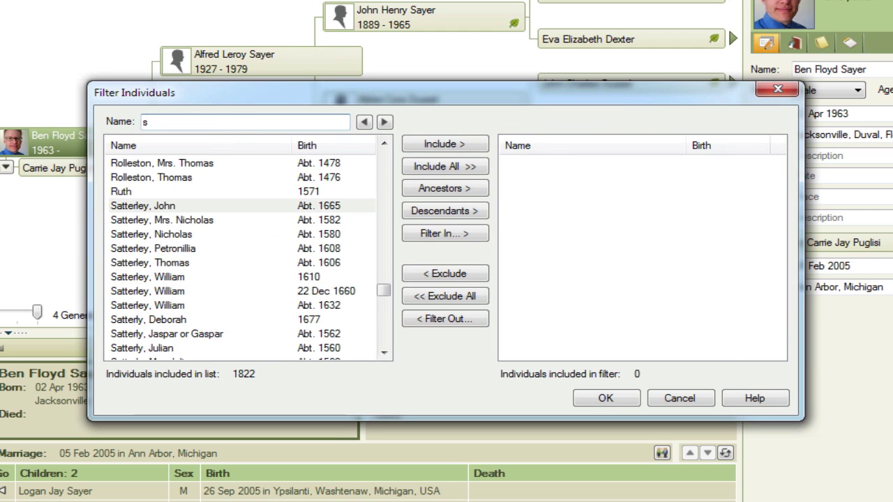
{"action": "type", "text": "ayer, ben"}
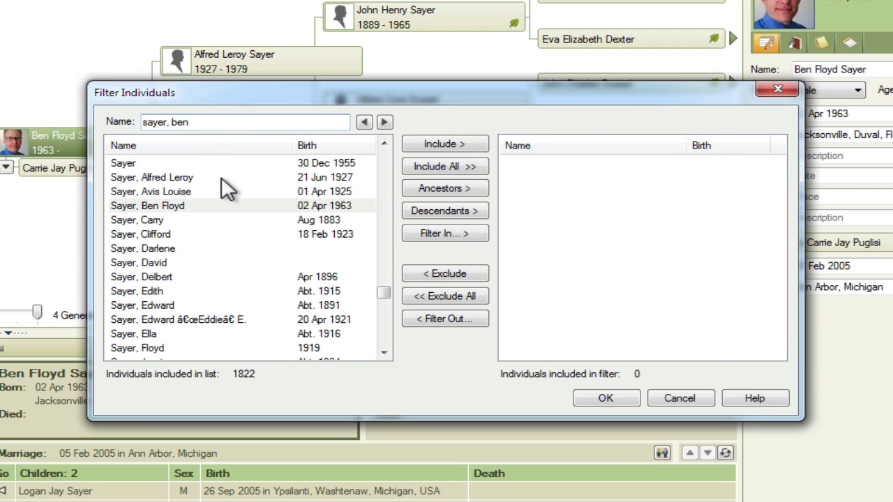
{"action": "left_click", "coordinate": [144, 206]}
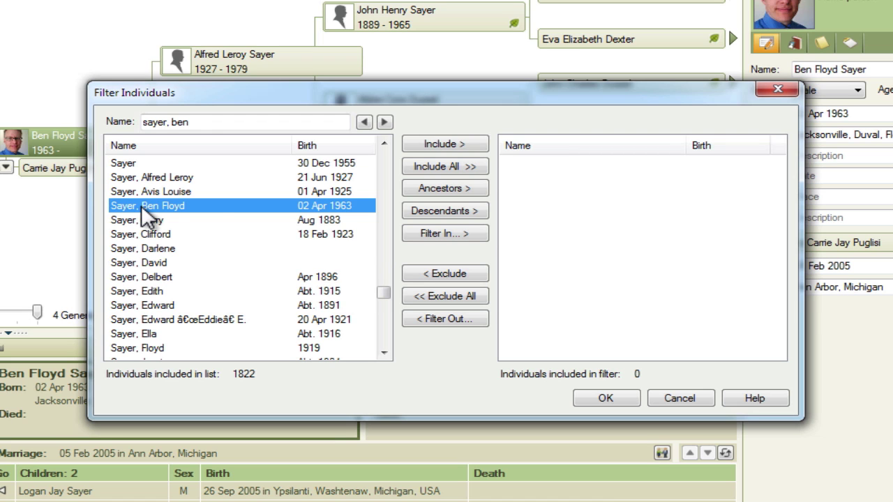
{"action": "left_click", "coordinate": [442, 184]}
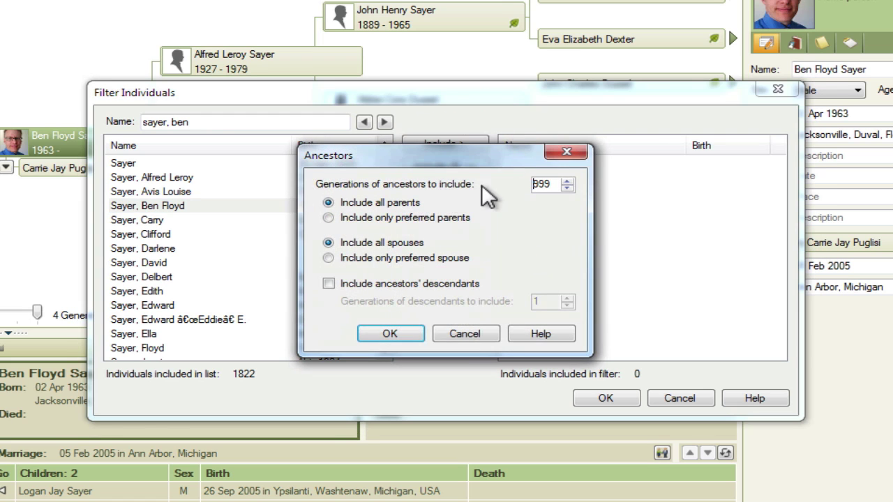
{"action": "left_click", "coordinate": [389, 333]}
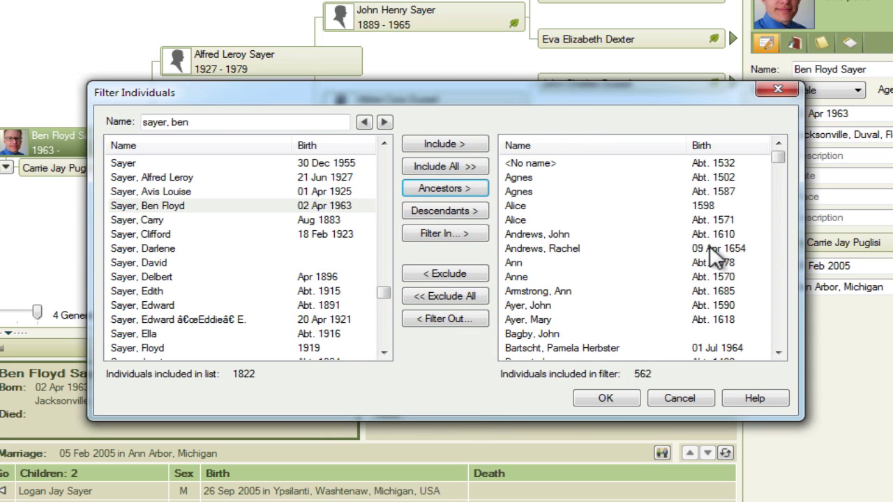
{"action": "mouse_move", "coordinate": [649, 221]}
{"action": "mouse_move", "coordinate": [778, 158]}
{"action": "left_mouse_down"}
{"action": "mouse_move", "coordinate": [776, 342]}
{"action": "mouse_move", "coordinate": [782, 150]}
{"action": "left_mouse_up"}
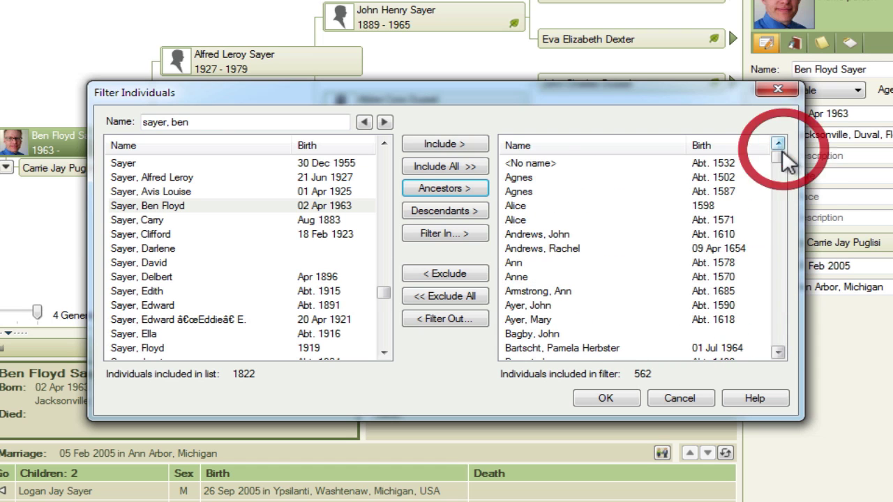
{"action": "left_click", "coordinate": [445, 295]}
{"action": "left_click", "coordinate": [166, 204]}
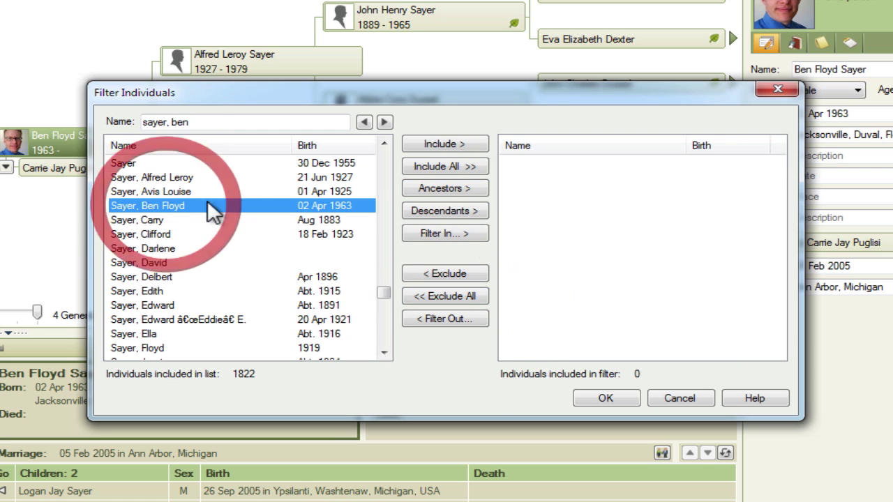
{"action": "left_click", "coordinate": [433, 145]}
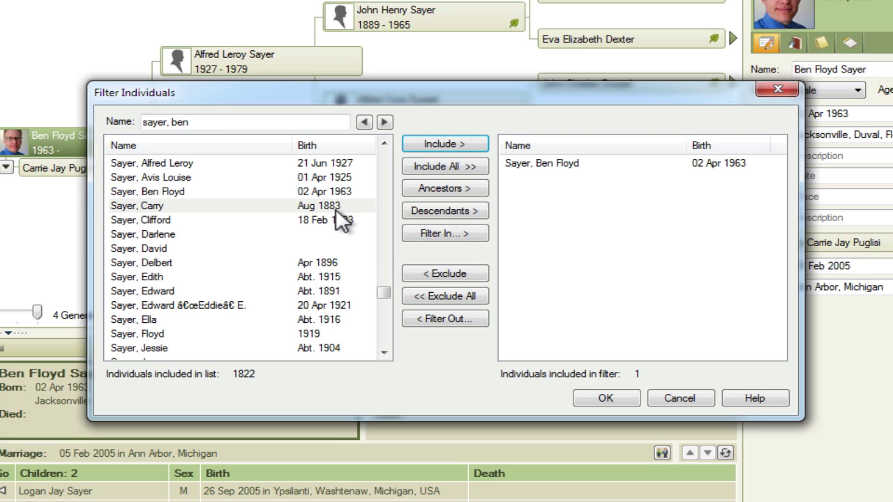
{"action": "double_click", "coordinate": [193, 121]}
{"action": "left_click", "coordinate": [192, 120]}
{"action": "key", "text": "BackSpace"}
{"action": "key", "text": "BackSpace"}
{"action": "key", "text": "BackSpace"}
{"action": "key", "text": "BackSpace"}
{"action": "key", "text": "BackSpace"}
{"action": "key", "text": "BackSpace"}
{"action": "key", "text": "BackSpace"}
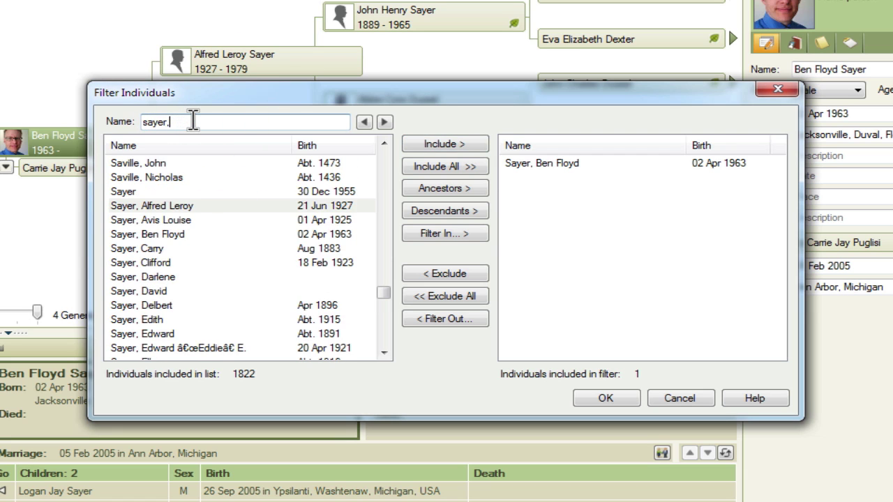
{"action": "key", "text": "BackSpace"}
{"action": "key", "text": "BackSpace"}
{"action": "key", "text": "BackSpace"}
{"action": "type", "text": "bigsby"}
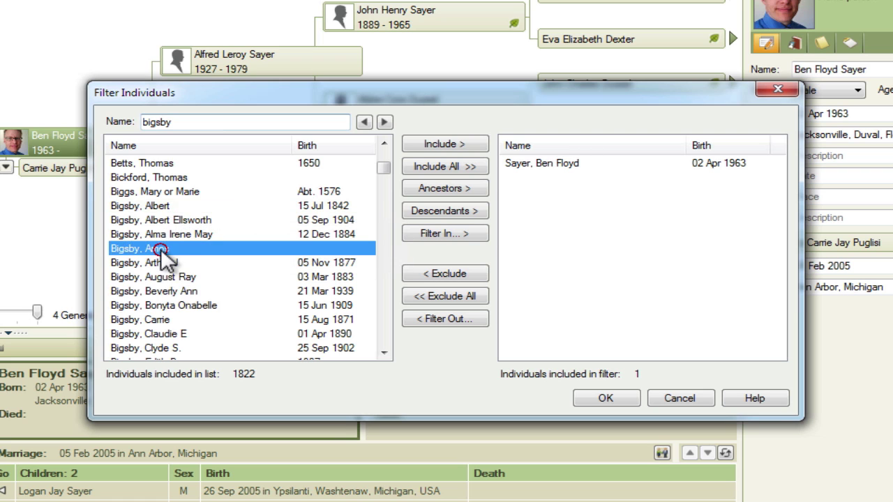
{"action": "scroll", "coordinate": [445, 143], "scroll_direction": "down", "scroll_amount": 1}
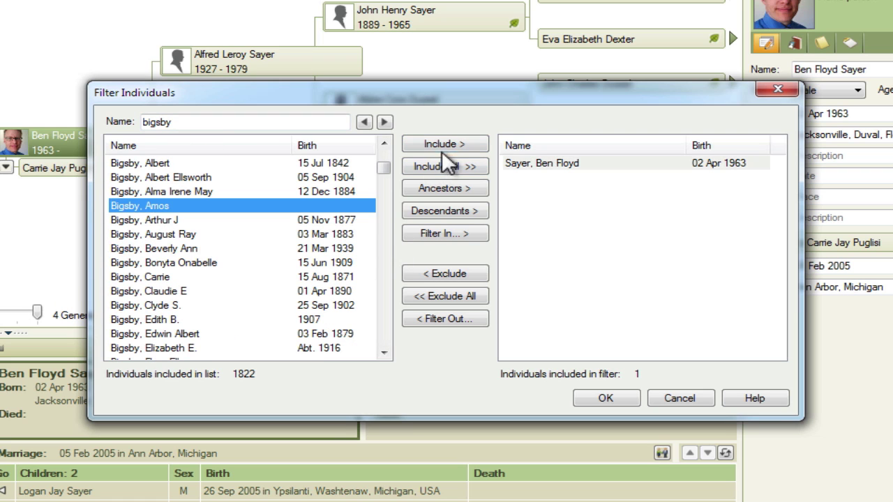
{"action": "left_click", "coordinate": [452, 144]}
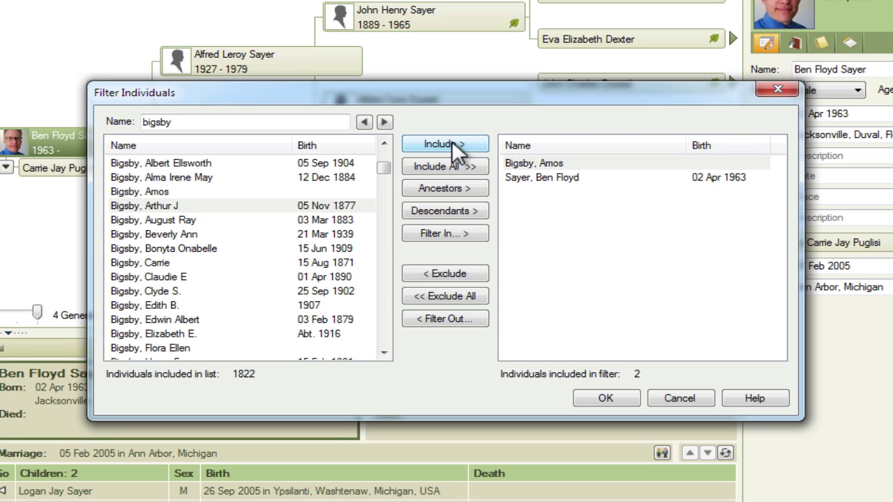
Step: Include Albert Bigsby, born 15 Jul 1842, in the filter
{"action": "left_click", "coordinate": [153, 164]}
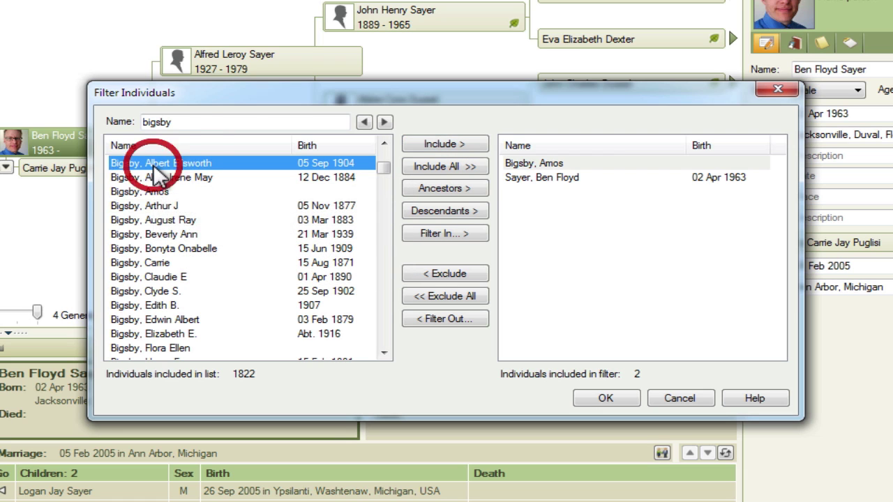
{"action": "left_click", "coordinate": [384, 143]}
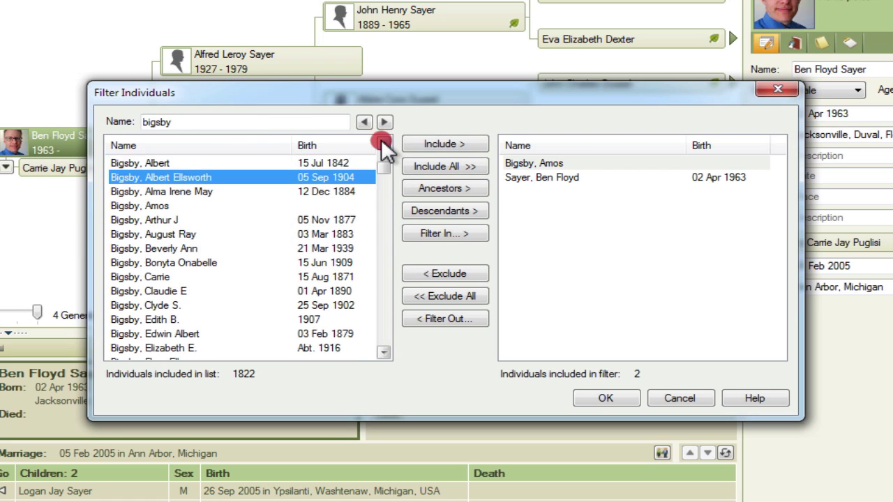
{"action": "left_click", "coordinate": [383, 143]}
{"action": "left_click", "coordinate": [384, 143]}
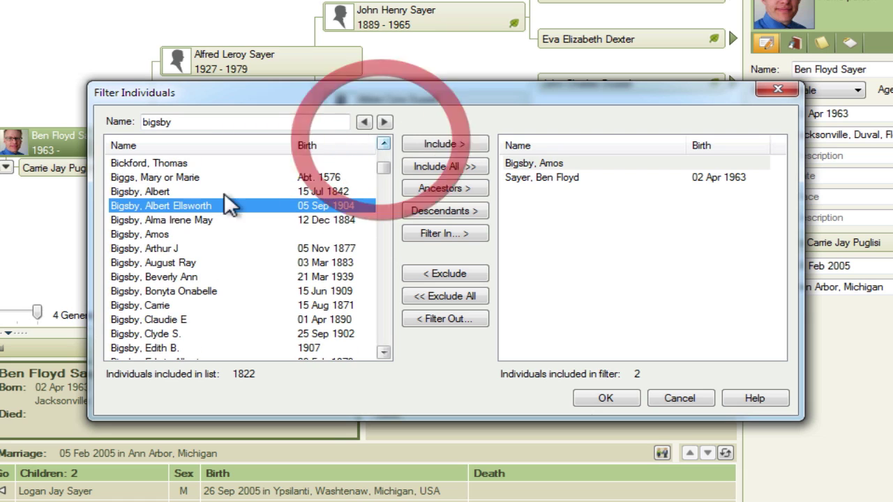
{"action": "left_click", "coordinate": [152, 191]}
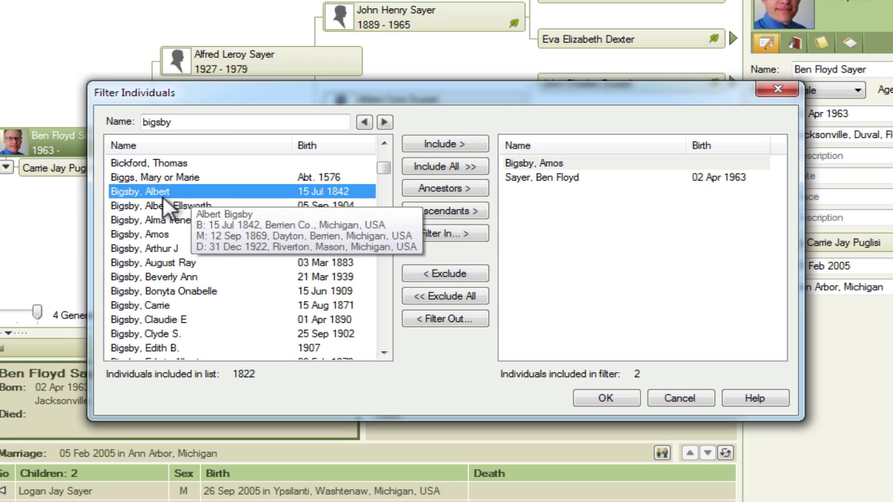
{"action": "mouse_move", "coordinate": [163, 206]}
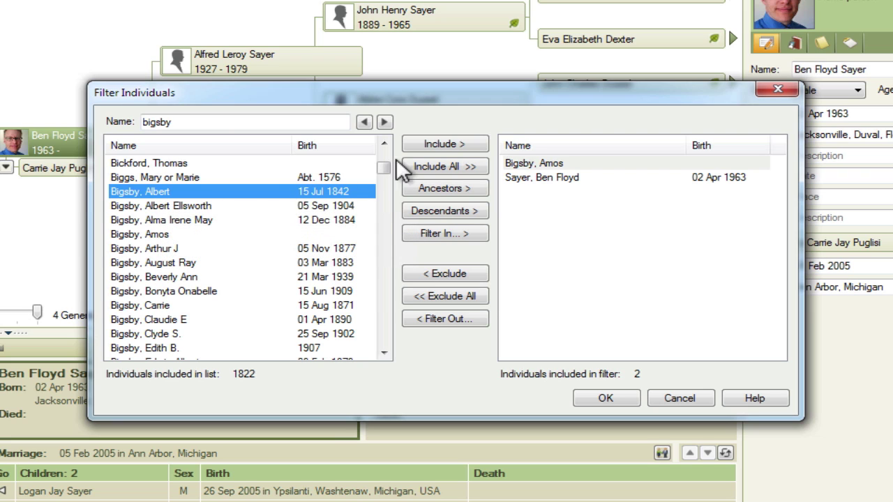
{"action": "left_click", "coordinate": [435, 145]}
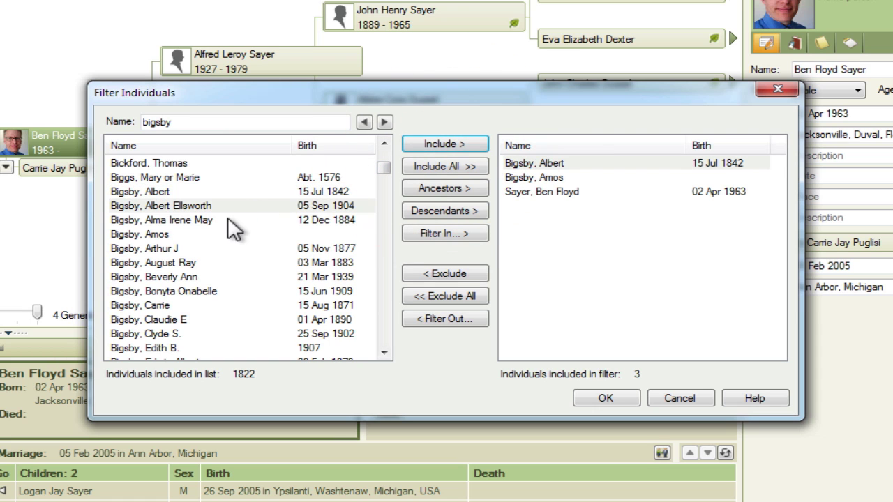
{"action": "left_click", "coordinate": [381, 269]}
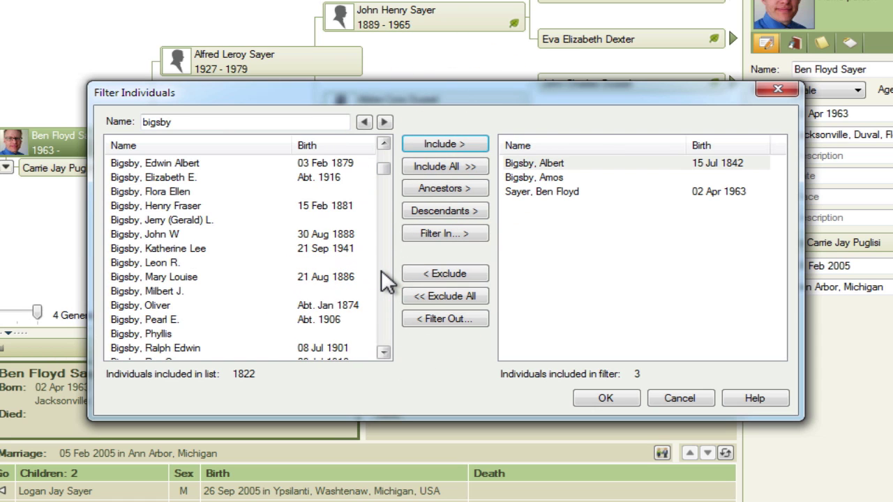
{"action": "left_click", "coordinate": [244, 206]}
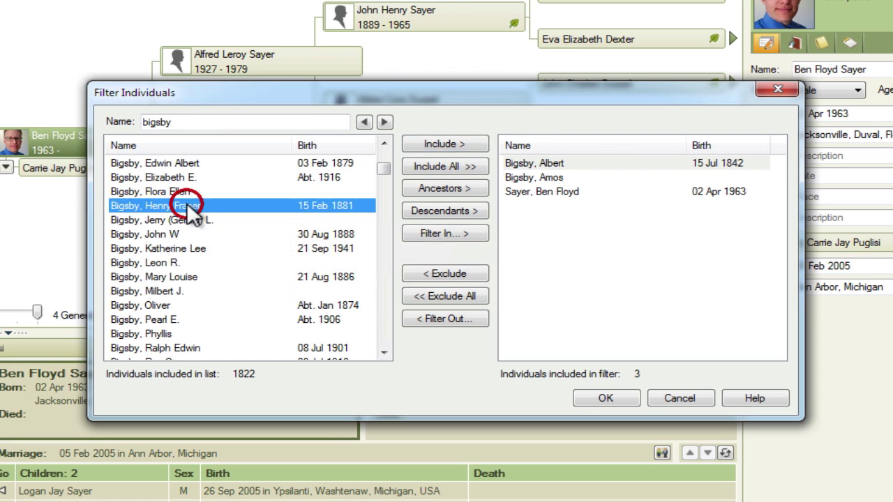
{"action": "left_click", "coordinate": [466, 141]}
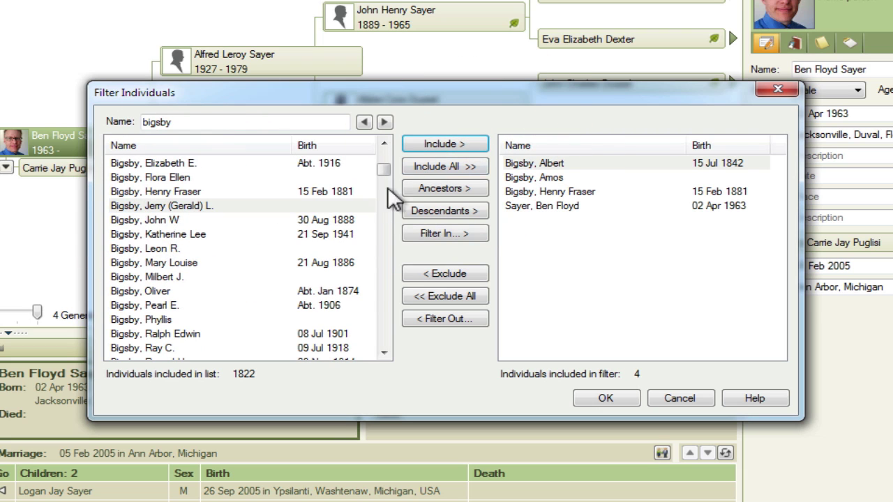
{"action": "left_click", "coordinate": [198, 333]}
{"action": "left_click", "coordinate": [436, 143]}
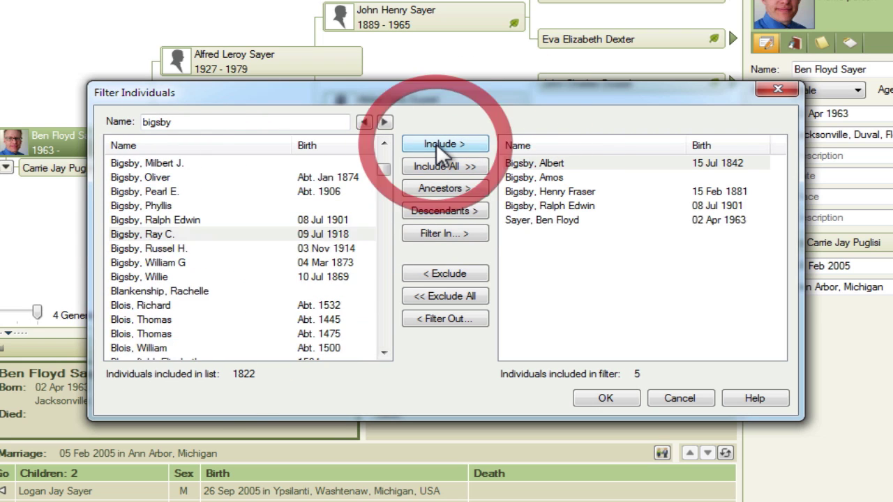
{"action": "left_click", "coordinate": [300, 122]}
{"action": "left_click", "coordinate": [304, 122]}
{"action": "double_click", "coordinate": [139, 122]}
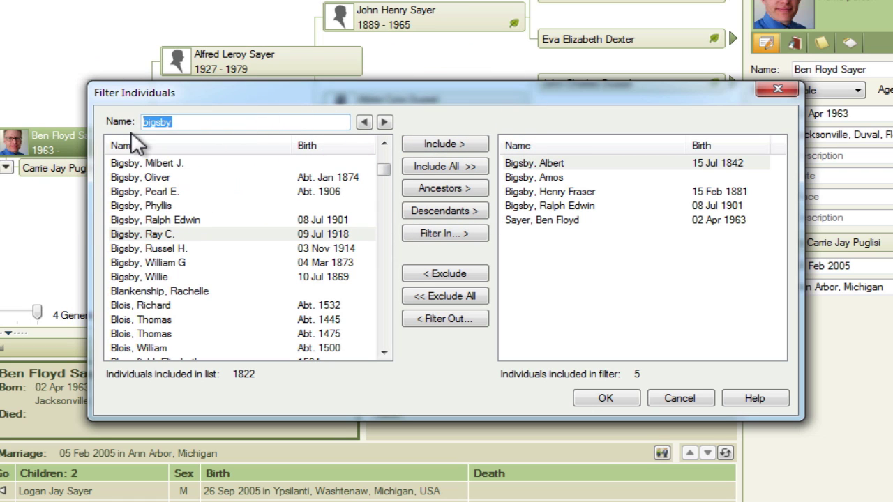
{"action": "key", "text": "BackSpace"}
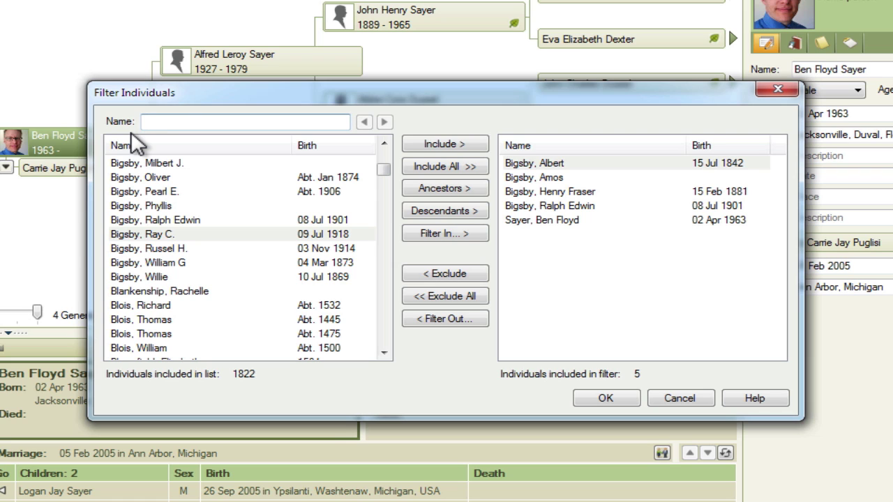
{"action": "type", "text": "wheeler"}
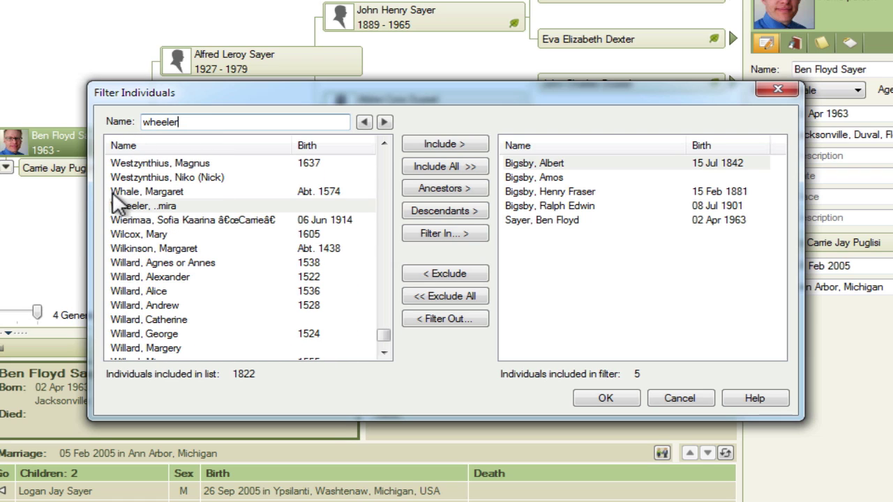
{"action": "left_click", "coordinate": [146, 206]}
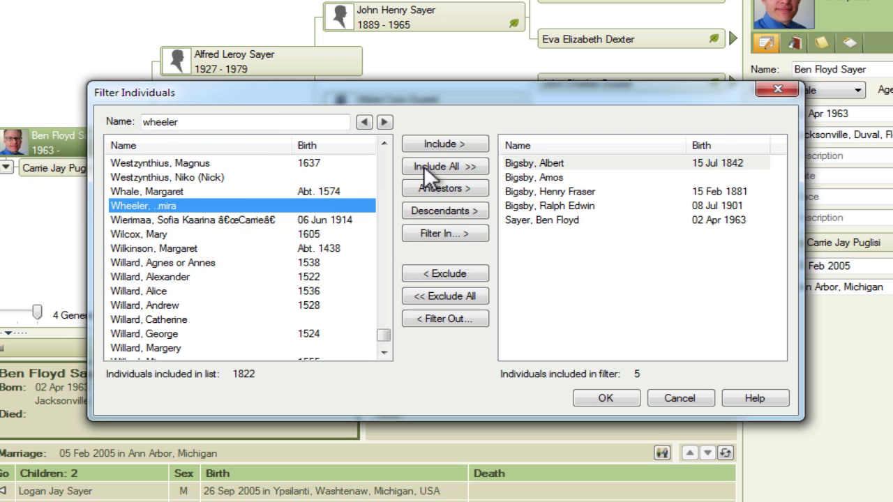
{"action": "left_click", "coordinate": [450, 144]}
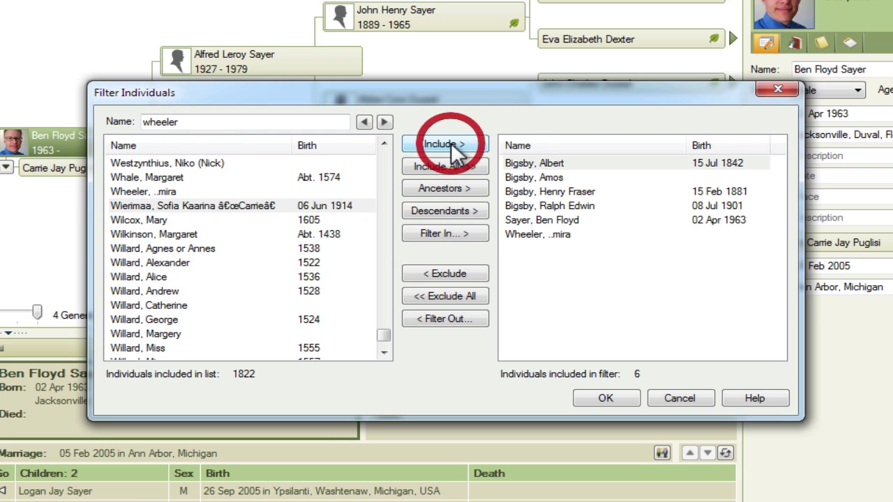
{"action": "left_click", "coordinate": [187, 122]}
{"action": "double_click", "coordinate": [187, 122]}
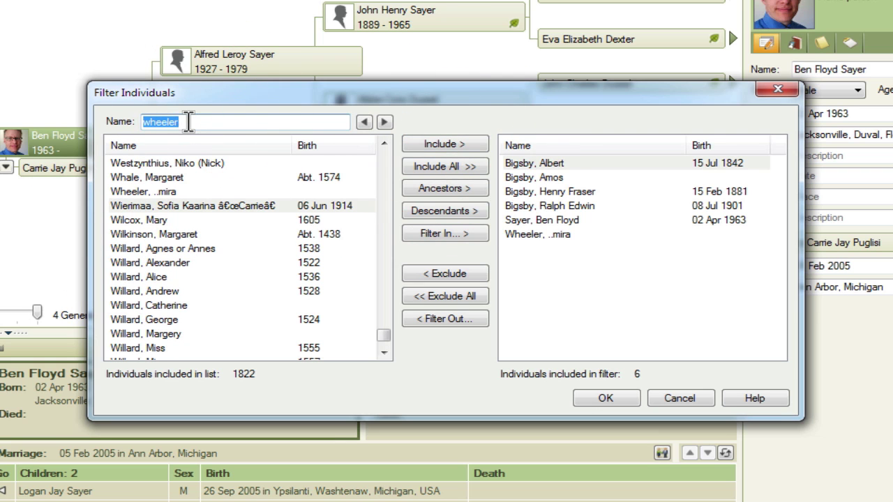
{"action": "key", "text": "BackSpace"}
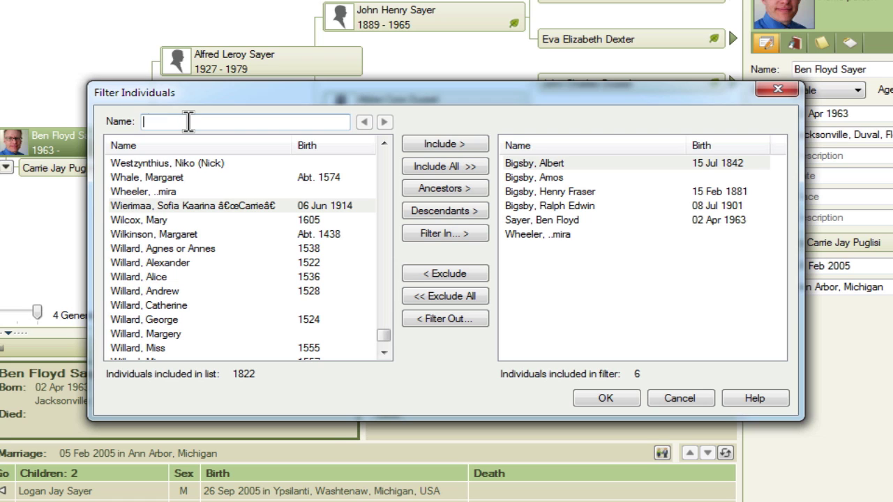
{"action": "type", "text": "carr, eme"}
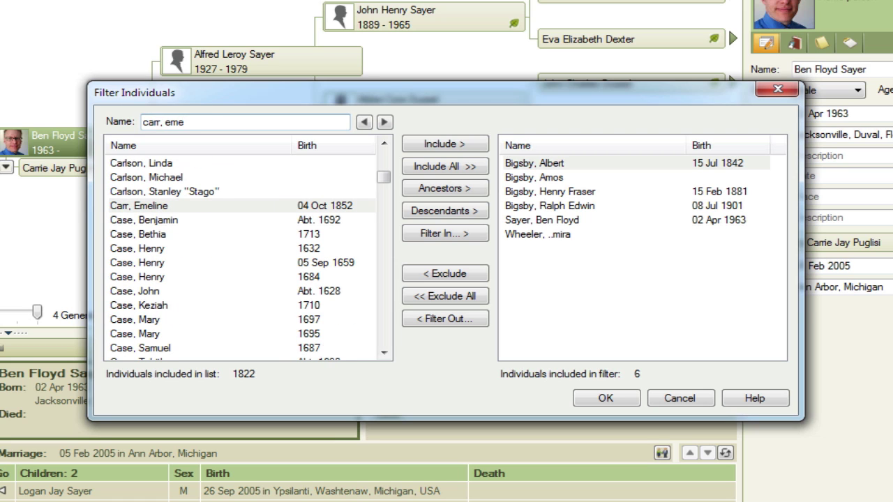
{"action": "left_click", "coordinate": [176, 206]}
{"action": "left_click", "coordinate": [438, 143]}
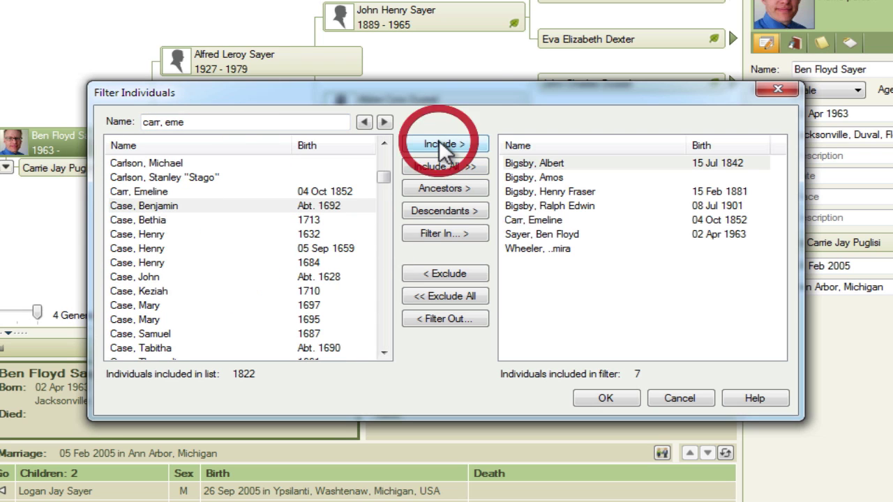
{"action": "double_click", "coordinate": [226, 122]}
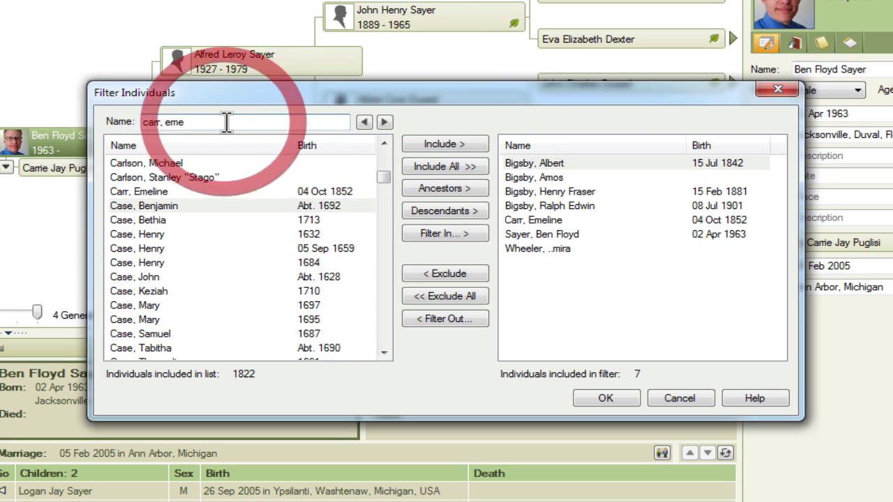
{"action": "left_click_drag", "start_coordinate": [219, 122], "coordinate": [127, 122]}
{"action": "key", "text": "BackSpace"}
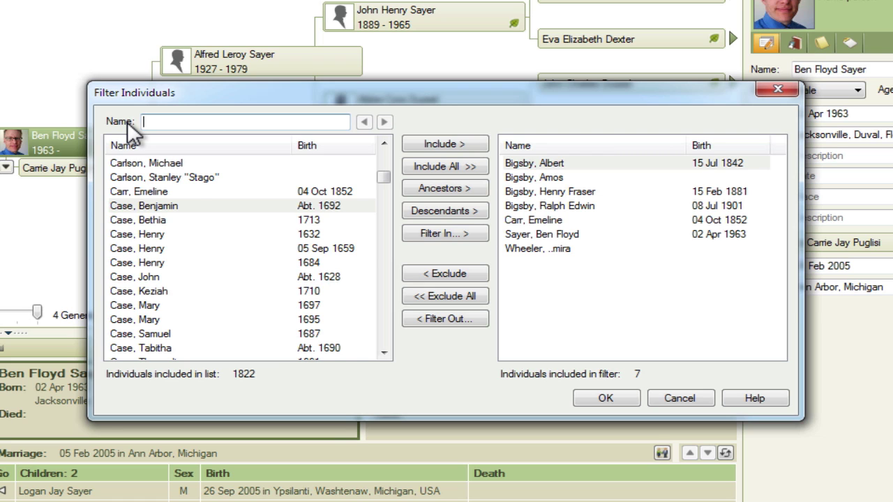
{"action": "type", "text": "licth"}
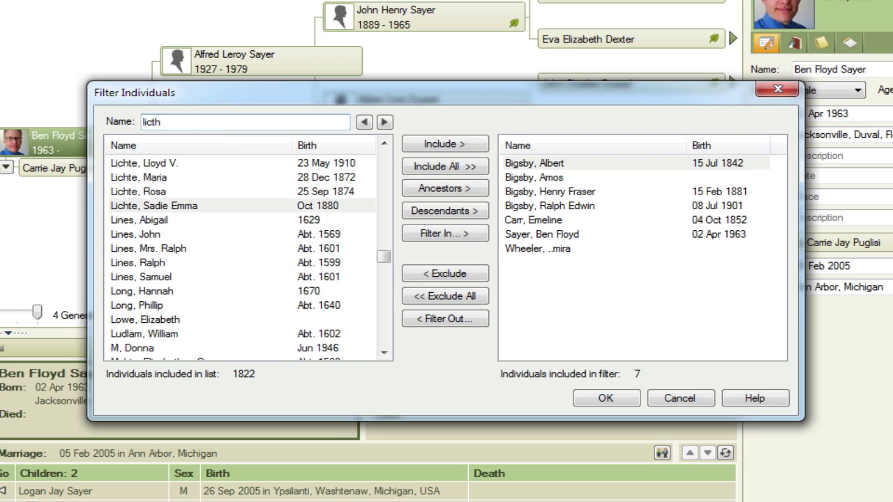
{"action": "key", "text": "BackSpace"}
{"action": "key", "text": "BackSpace"}
{"action": "type", "text": "hte"}
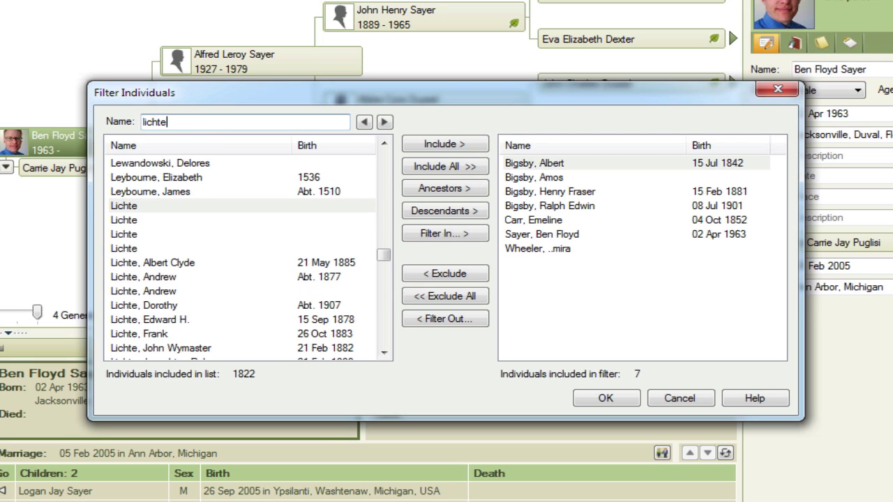
{"action": "type", "text": ", s"}
{"action": "type", "text": "a"}
{"action": "key", "text": "BackSpace"}
{"action": "type", "text": "sadie"}
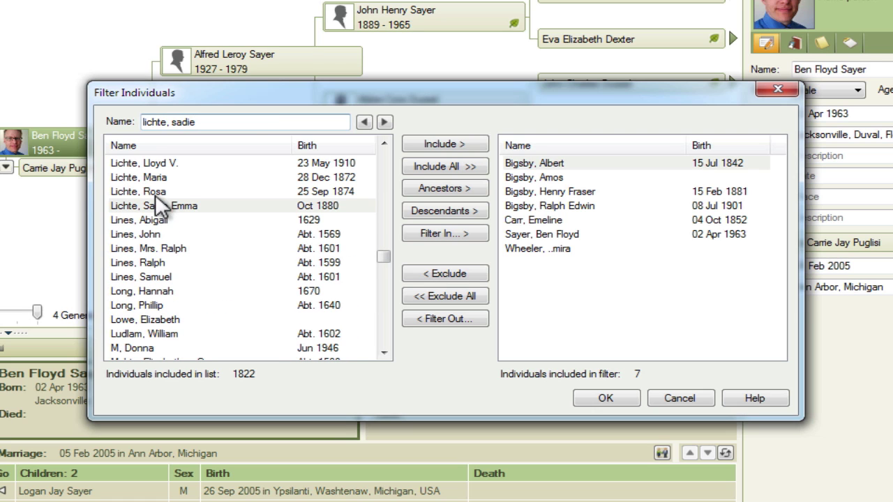
{"action": "left_click", "coordinate": [157, 206]}
{"action": "left_click", "coordinate": [429, 143]}
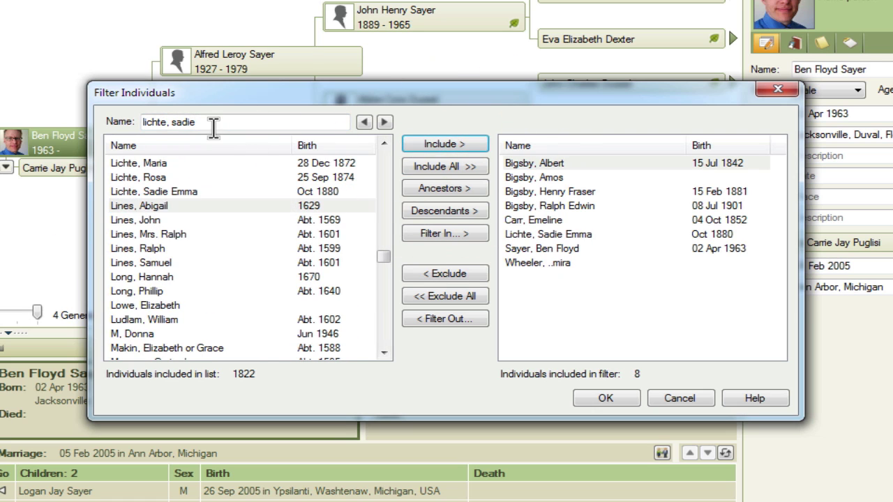
{"action": "left_click_drag", "start_coordinate": [213, 127], "coordinate": [101, 119]}
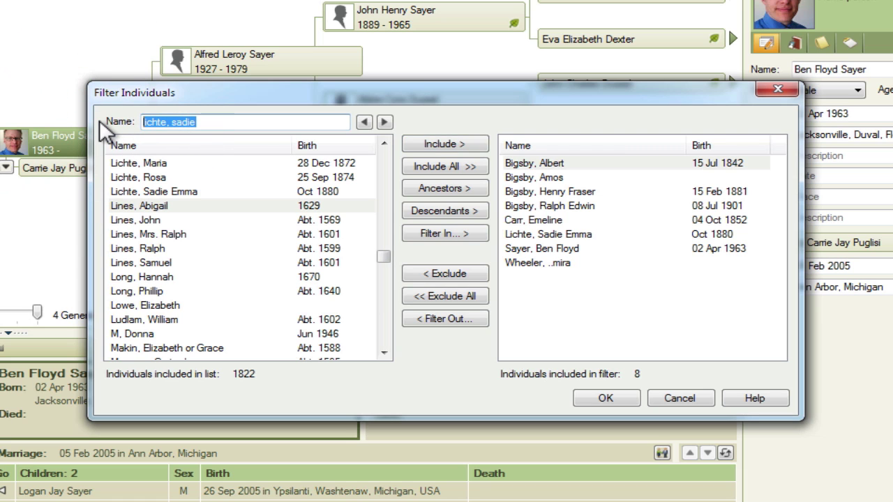
{"action": "type", "text": "bigs"}
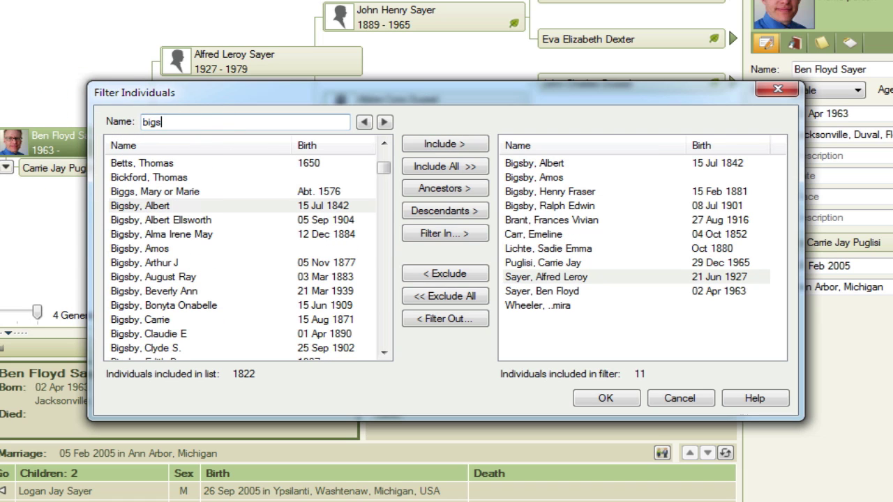
{"action": "type", "text": "by, kather"}
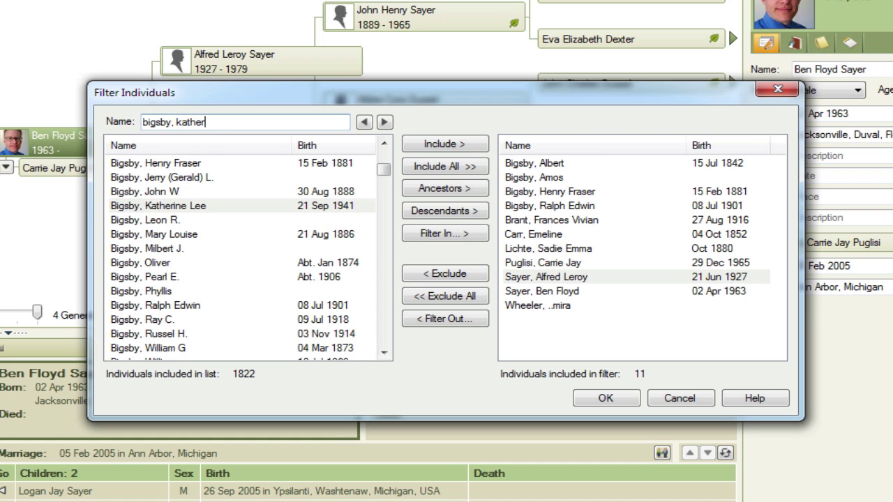
{"action": "left_click", "coordinate": [431, 142]}
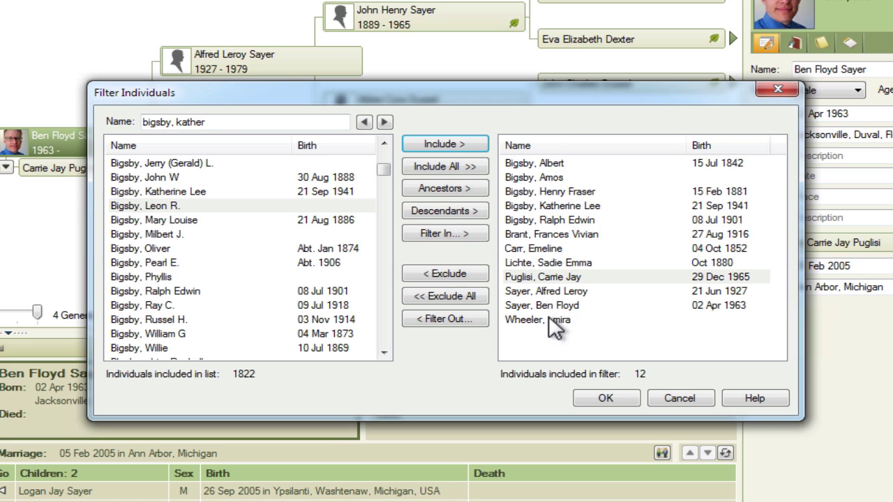
{"action": "left_click", "coordinate": [605, 397]}
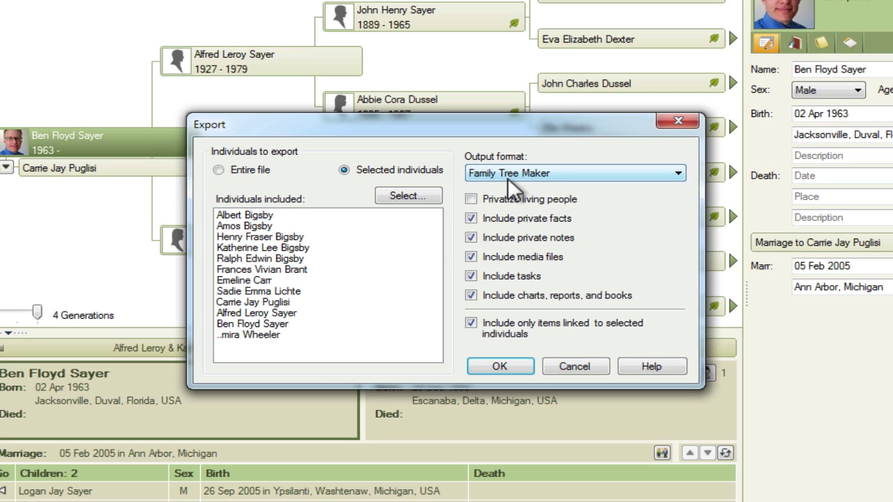
Step: Accept the Export dialog with Family Tree Maker format for the 12 selected individuals
{"action": "left_click", "coordinate": [501, 369]}
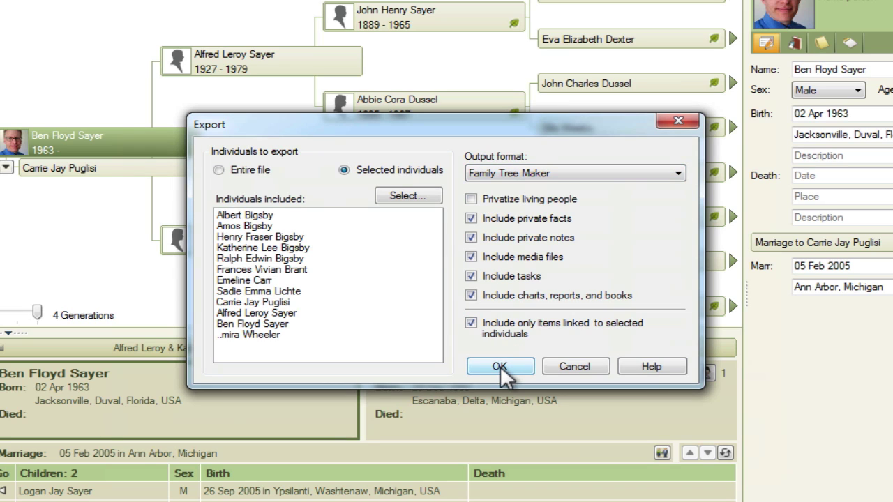
{"action": "left_click", "coordinate": [500, 365]}
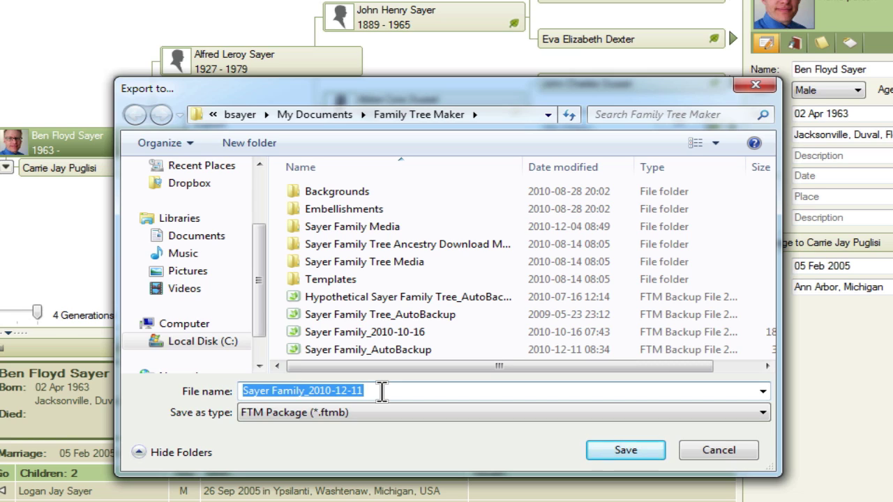
{"action": "type", "text": "Amos Bigsby Line"}
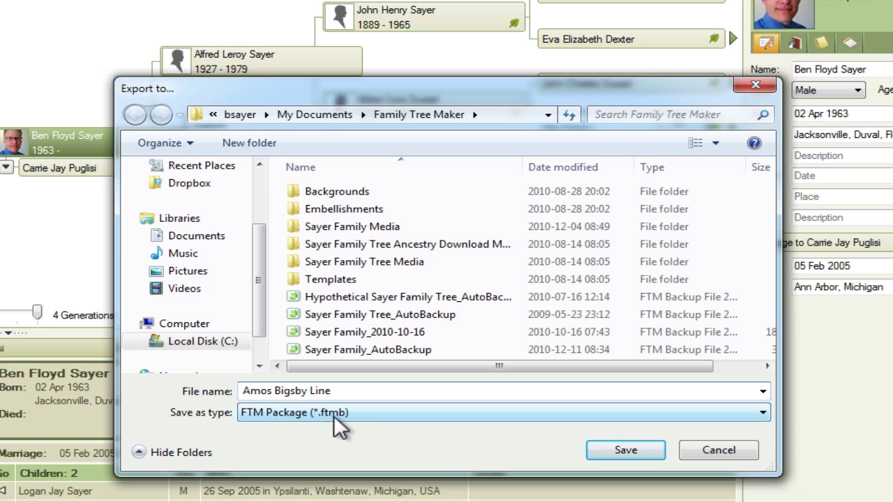
{"action": "left_click", "coordinate": [626, 450]}
{"action": "key", "text": "Return"}
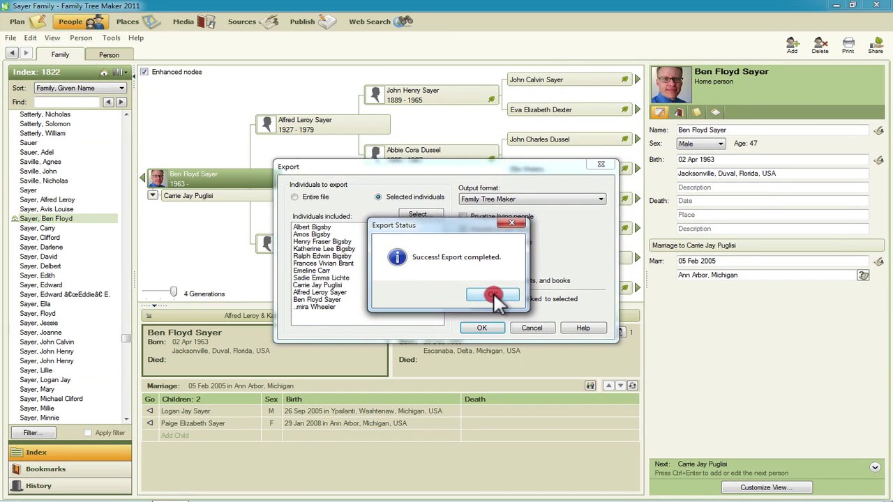
{"action": "left_click", "coordinate": [516, 316]}
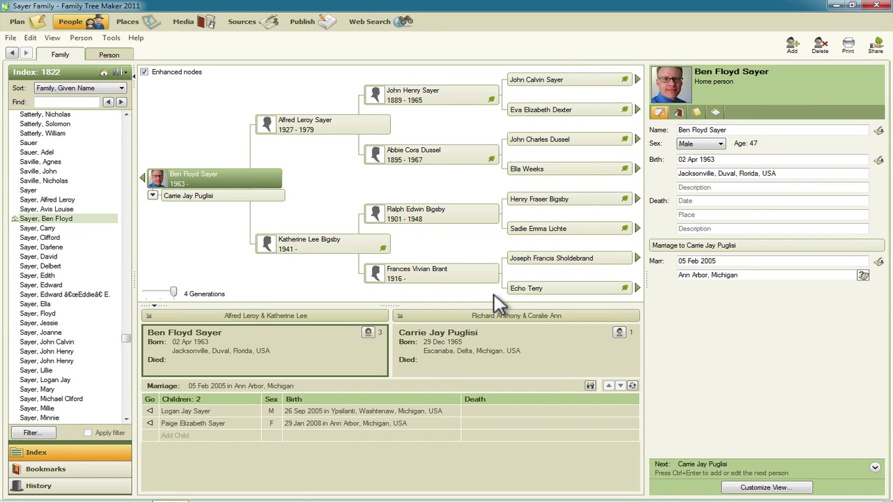
Step: Close the Sayer Family tree with File > Close
{"action": "left_click", "coordinate": [12, 38]}
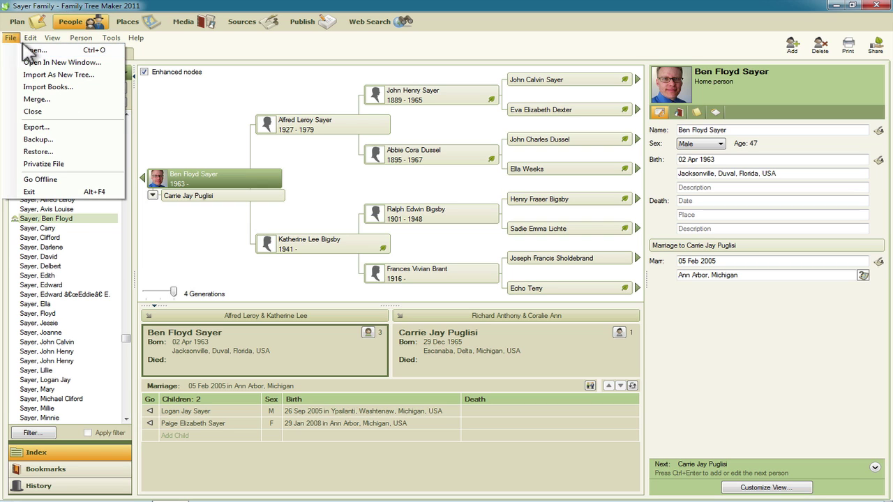
{"action": "mouse_move", "coordinate": [30, 37]}
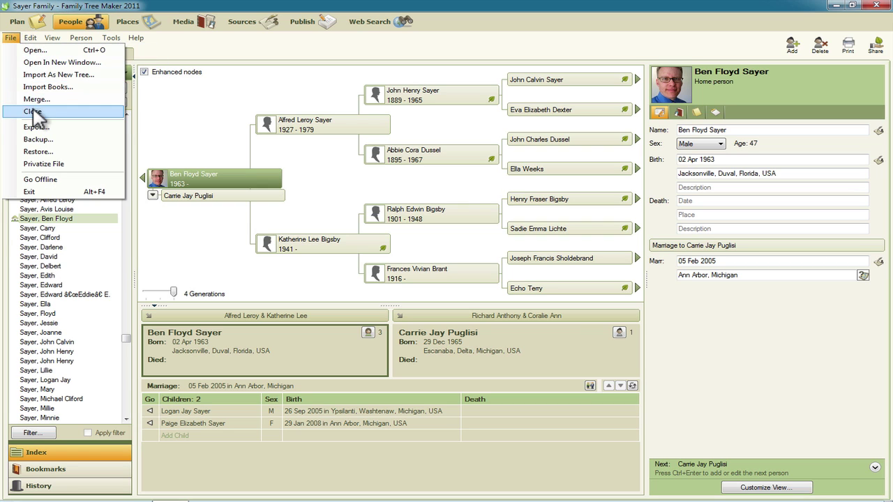
{"action": "left_click", "coordinate": [33, 108]}
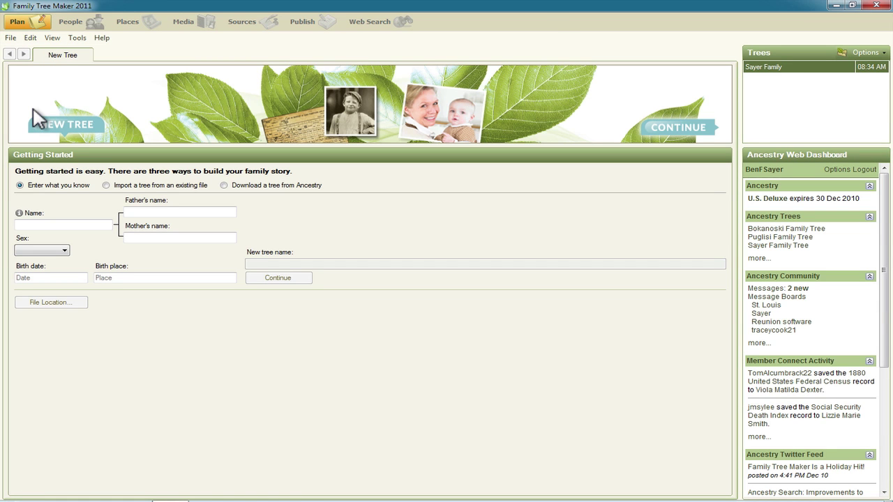
Step: Choose Restore... from the File menu to browse for a backup file
{"action": "left_click", "coordinate": [10, 38]}
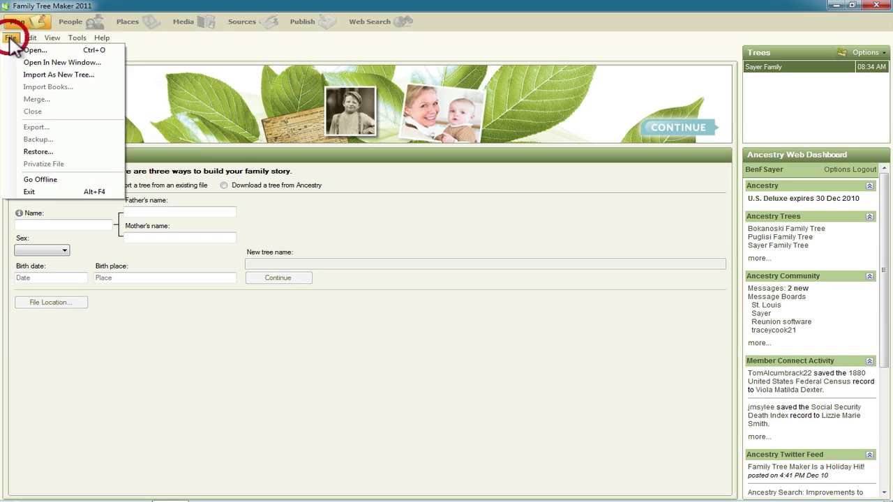
{"action": "left_click", "coordinate": [11, 36]}
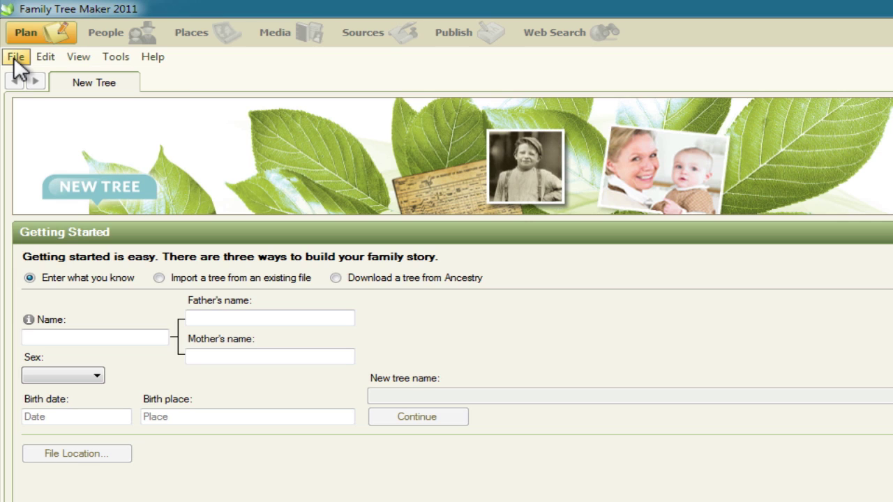
{"action": "left_click", "coordinate": [14, 59]}
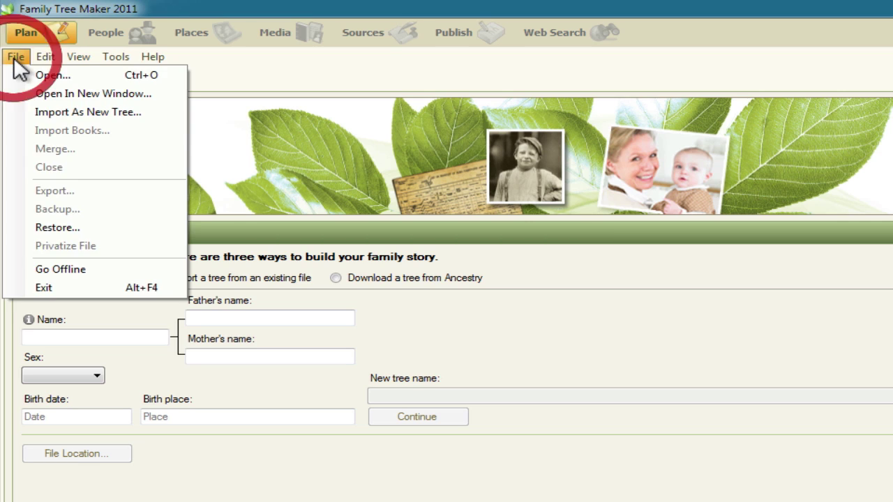
{"action": "left_click", "coordinate": [49, 227]}
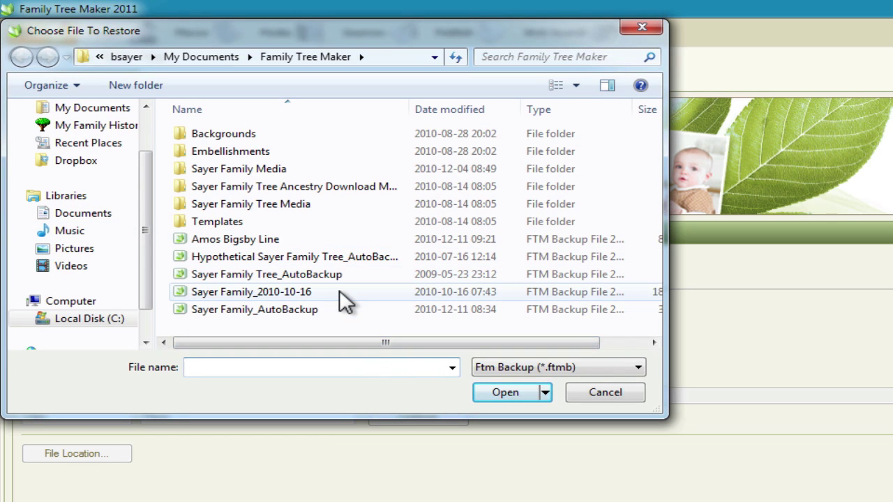
{"action": "left_click", "coordinate": [235, 238]}
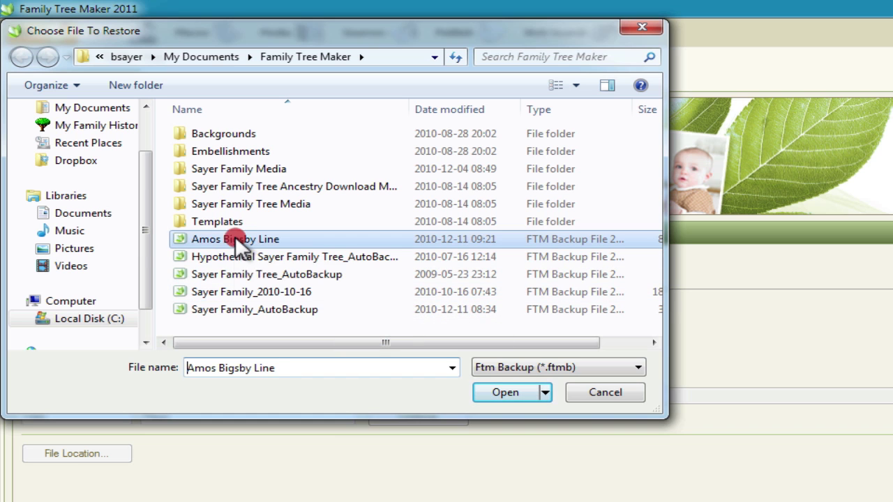
{"action": "left_click", "coordinate": [501, 392]}
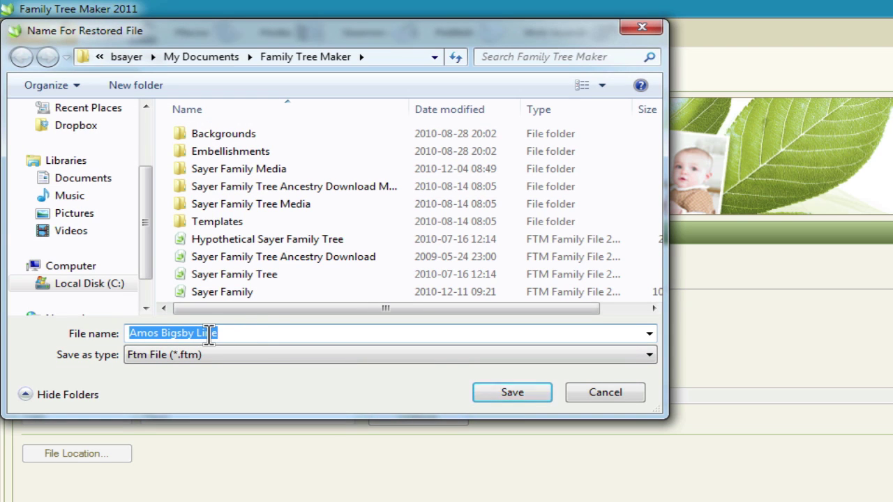
{"action": "left_click", "coordinate": [208, 334]}
{"action": "left_click", "coordinate": [223, 334]}
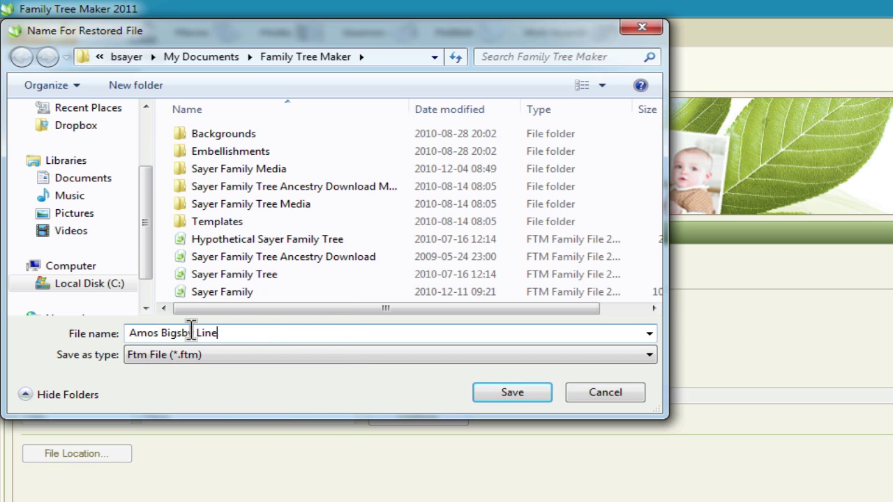
{"action": "left_click", "coordinate": [512, 395]}
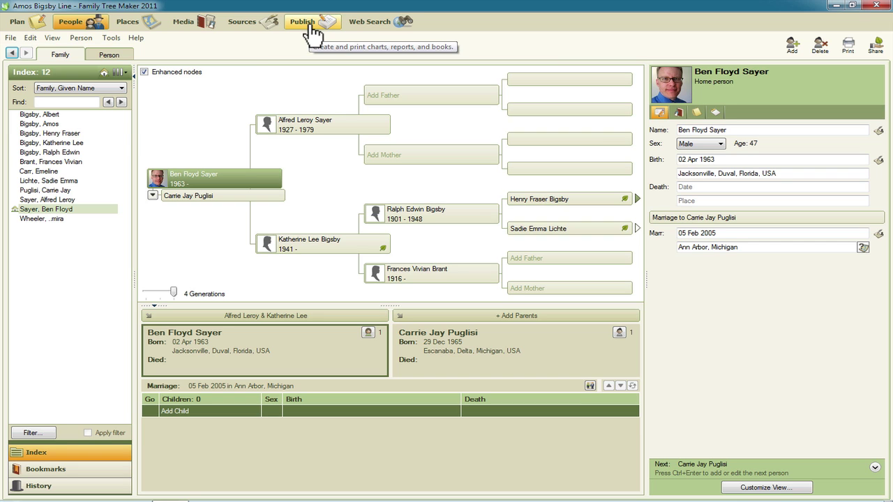
Step: Switch to the Publish workspace to see Pedigree, Descendant and Fan Chart types
{"action": "left_click", "coordinate": [311, 26]}
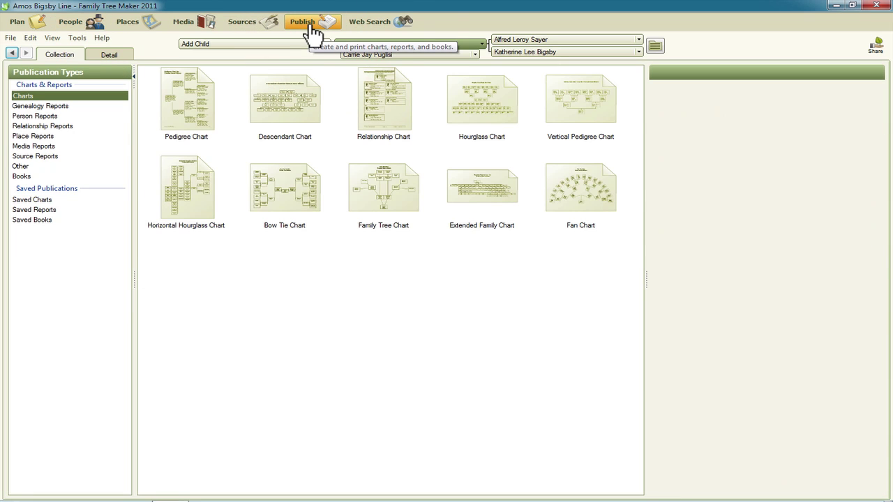
{"action": "left_click", "coordinate": [195, 105]}
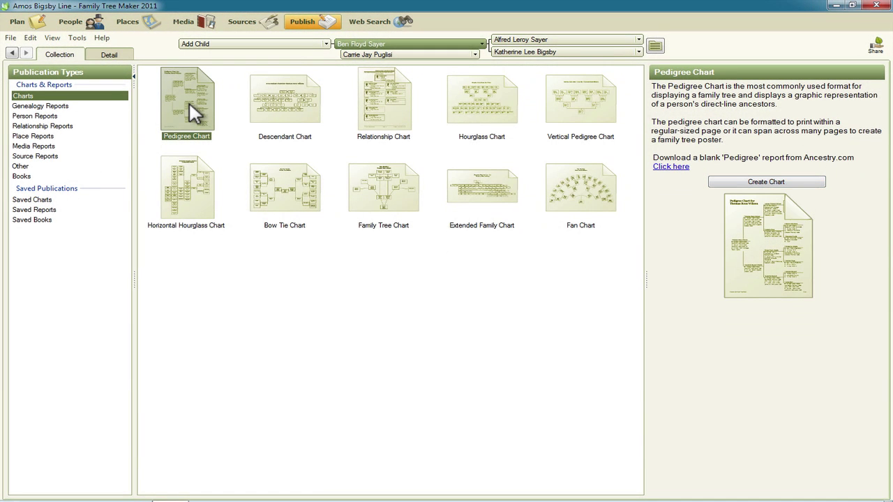
{"action": "double_click", "coordinate": [192, 112]}
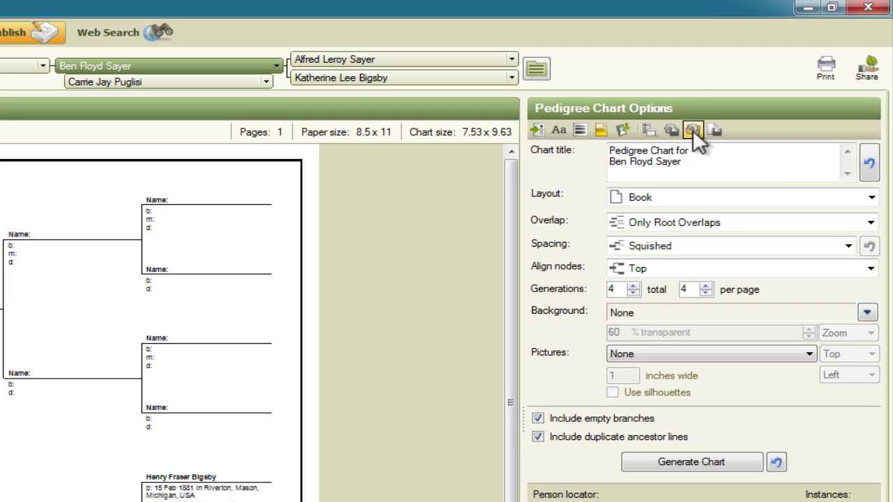
{"action": "left_click", "coordinate": [692, 130]}
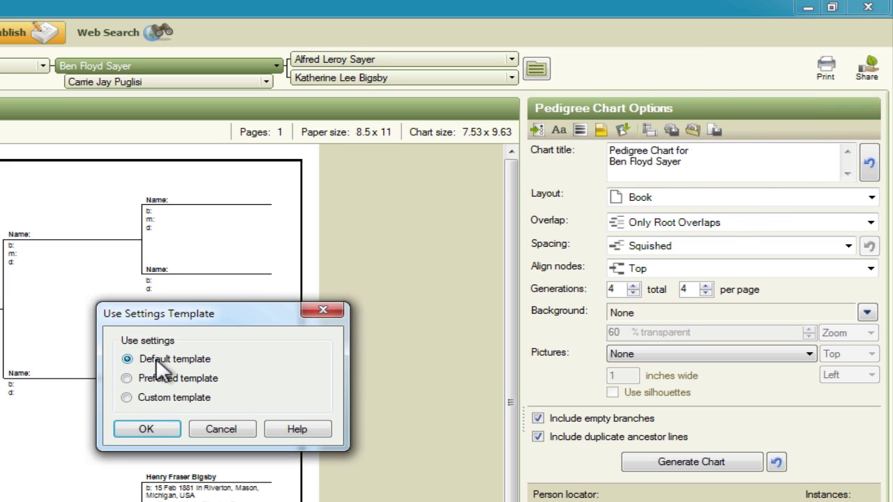
{"action": "left_click", "coordinate": [143, 423]}
{"action": "left_click", "coordinate": [144, 427]}
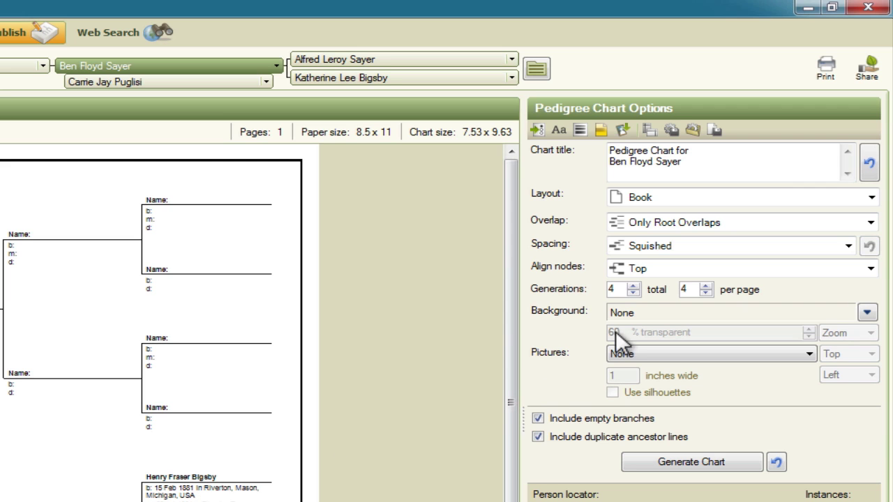
Step: Raise the chart from 4 to 6 total generations and 6 generations per page
{"action": "left_click", "coordinate": [633, 286]}
{"action": "left_click", "coordinate": [633, 286]}
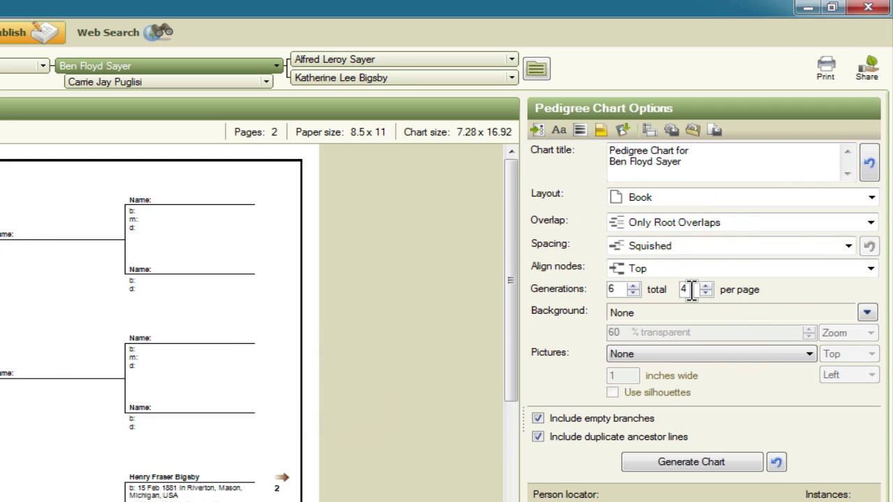
{"action": "left_click", "coordinate": [705, 286]}
{"action": "left_click", "coordinate": [705, 286]}
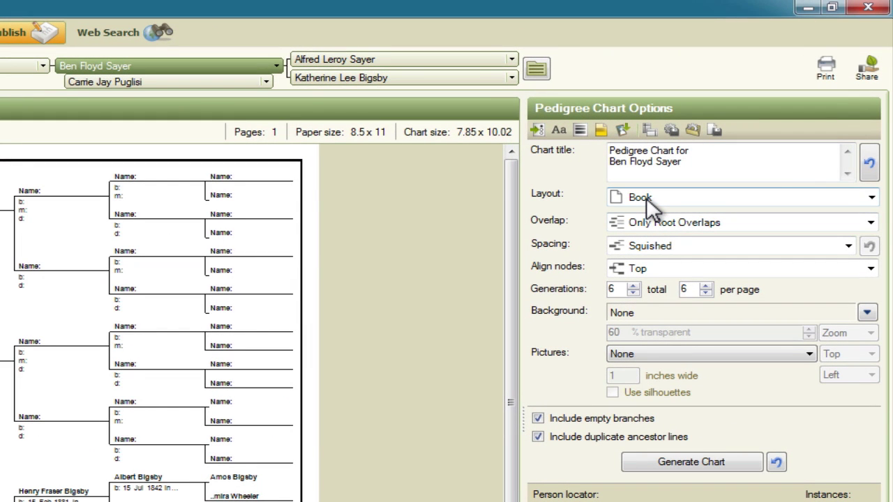
Step: Set the pedigree chart's Layout option to Poster
{"action": "left_click", "coordinate": [645, 198]}
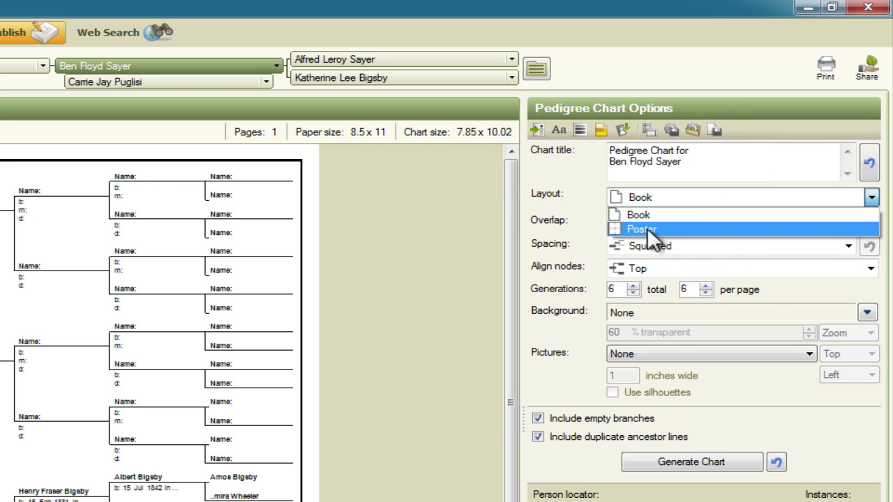
{"action": "left_click", "coordinate": [646, 229]}
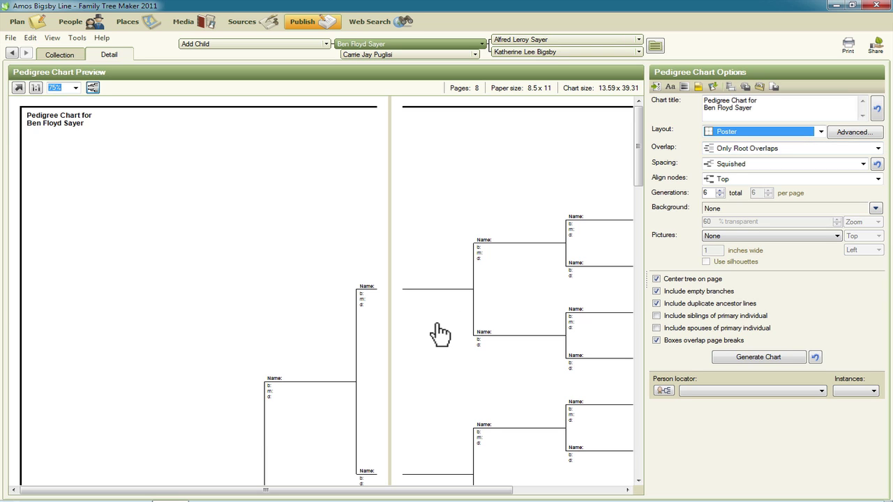
Step: Zoom the chart preview to 50% and scroll to view more poster pages
{"action": "left_click", "coordinate": [75, 88]}
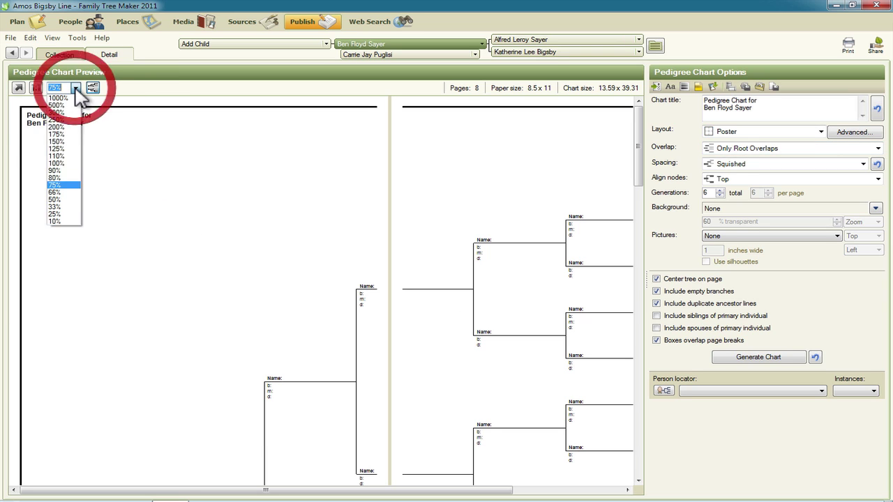
{"action": "left_click", "coordinate": [64, 199]}
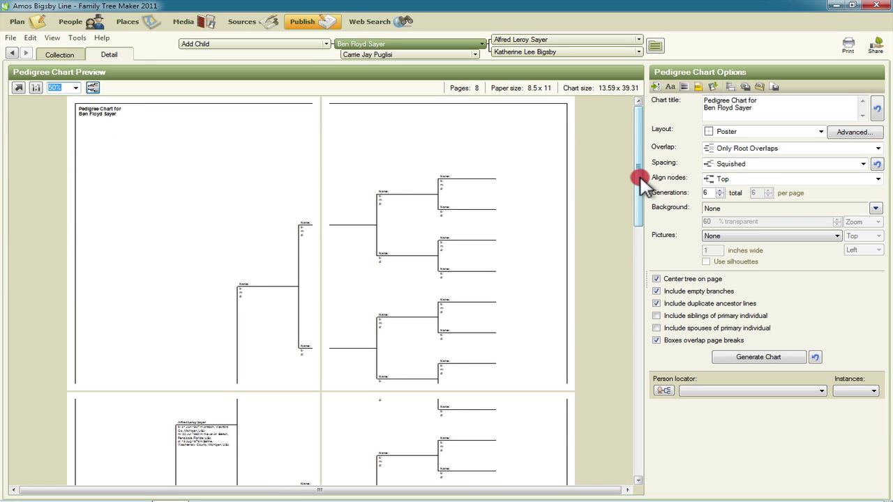
{"action": "mouse_move", "coordinate": [640, 179]}
{"action": "left_mouse_down"}
{"action": "mouse_move", "coordinate": [627, 340]}
{"action": "mouse_move", "coordinate": [629, 174]}
{"action": "left_mouse_up"}
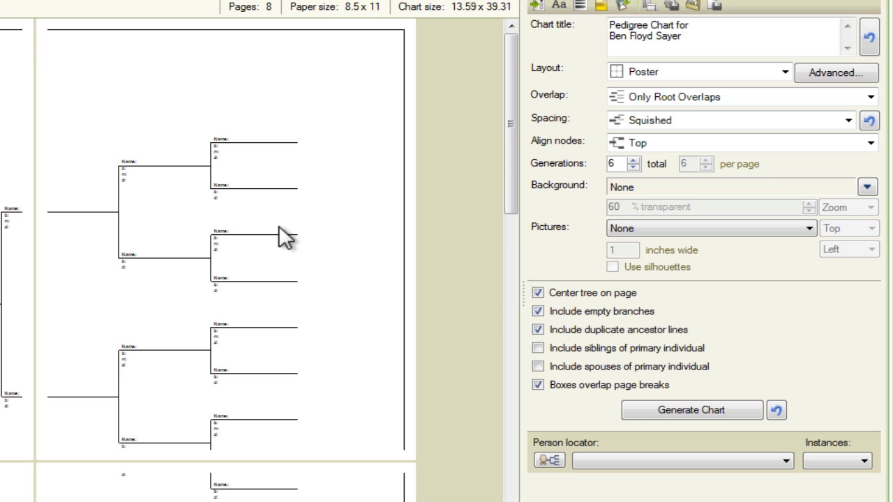
Step: Turn off Include empty branches and set Overlap to No Overlap
{"action": "left_click", "coordinate": [538, 312]}
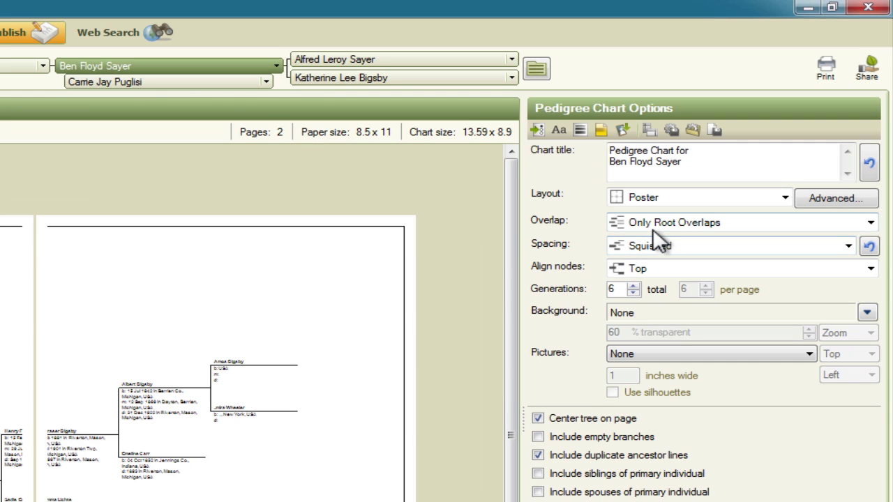
{"action": "left_click", "coordinate": [870, 223]}
{"action": "left_click", "coordinate": [717, 265]}
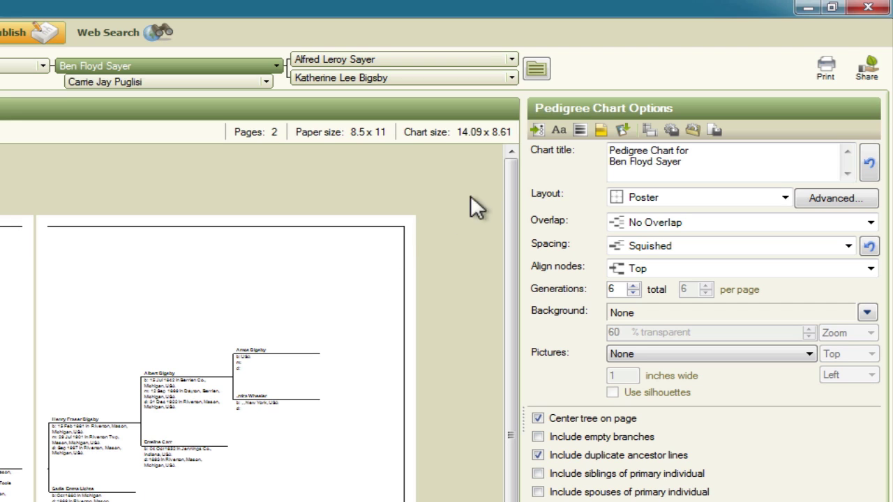
Step: Add source citations to the chart facts and apply the settings to regenerate it
{"action": "left_click", "coordinate": [539, 130]}
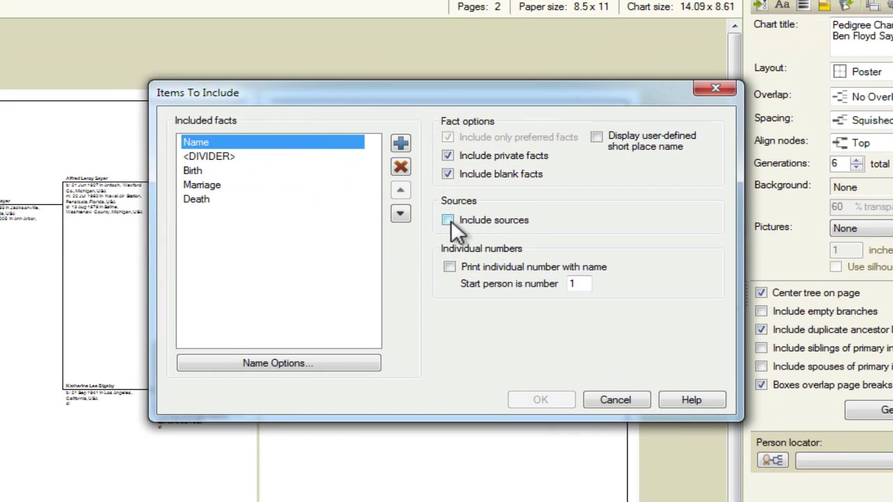
{"action": "left_click", "coordinate": [451, 219]}
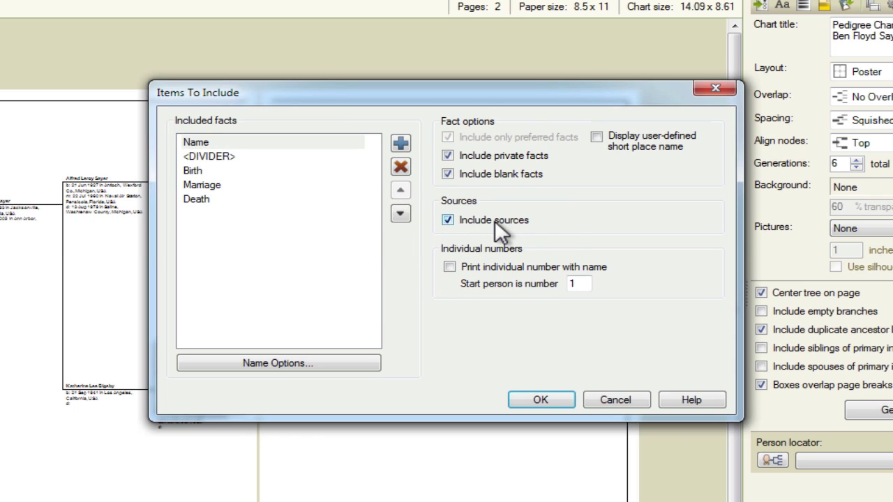
{"action": "left_click", "coordinate": [540, 398]}
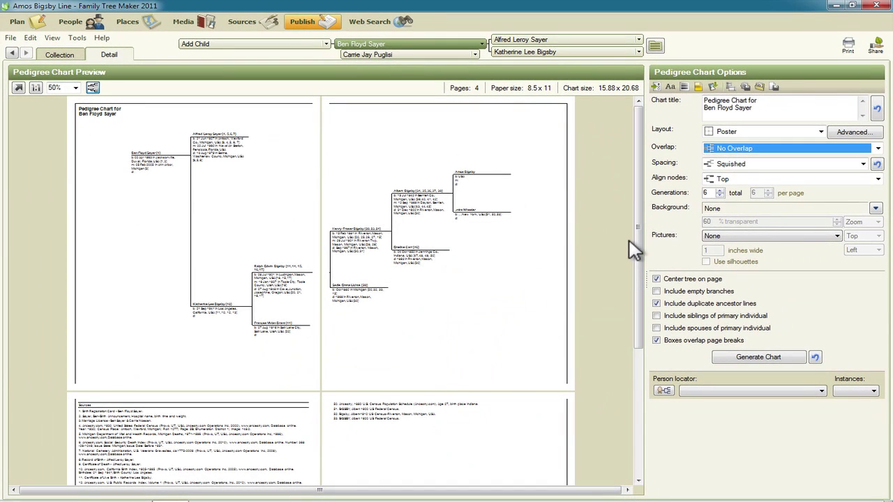
{"action": "left_click_drag", "start_coordinate": [637, 234], "coordinate": [640, 193]}
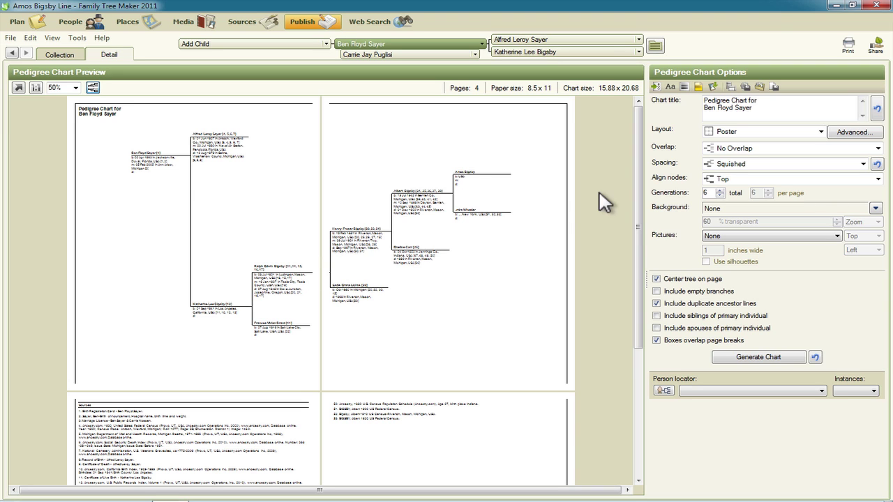
Step: Apply landscape orientation to the chart, then reopen Page Setup and choose Portrait
{"action": "left_click", "coordinate": [730, 88]}
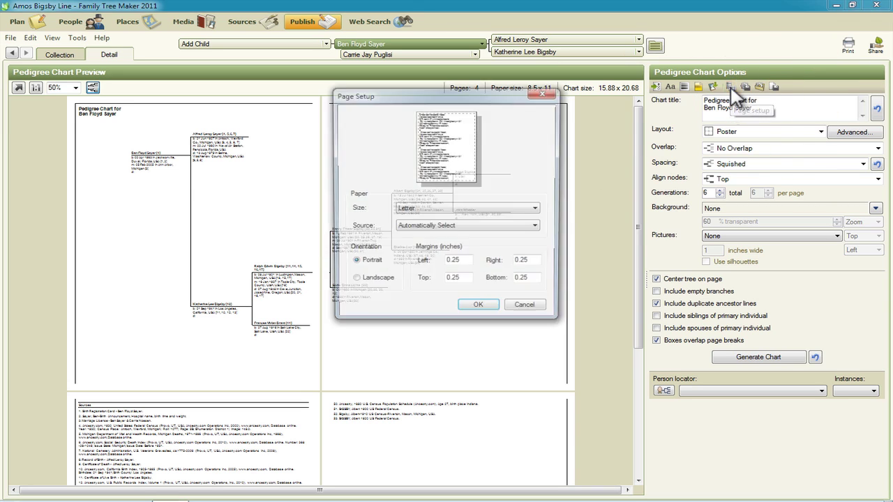
{"action": "left_click", "coordinate": [354, 281]}
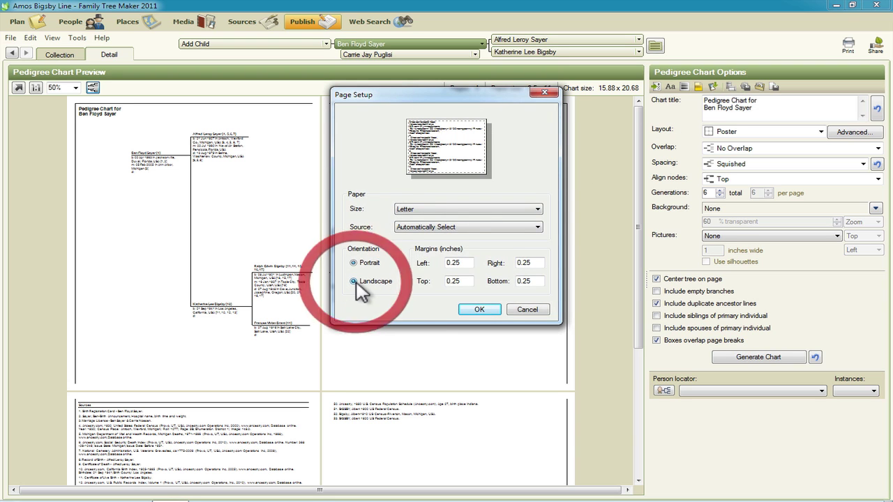
{"action": "left_click", "coordinate": [480, 310]}
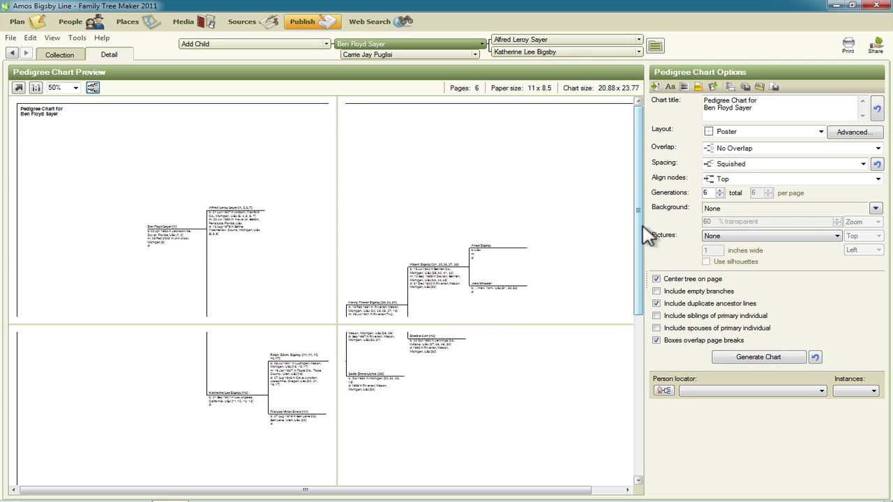
{"action": "left_click_drag", "start_coordinate": [639, 235], "coordinate": [634, 164]}
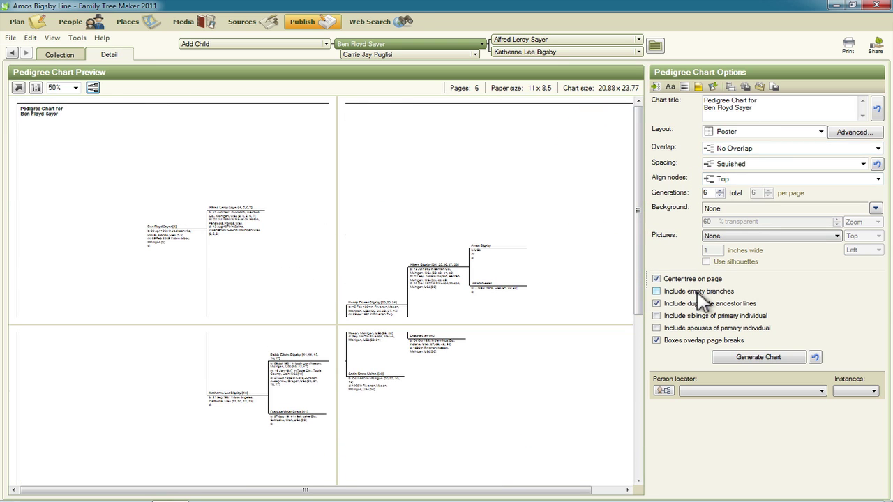
{"action": "left_click", "coordinate": [730, 86]}
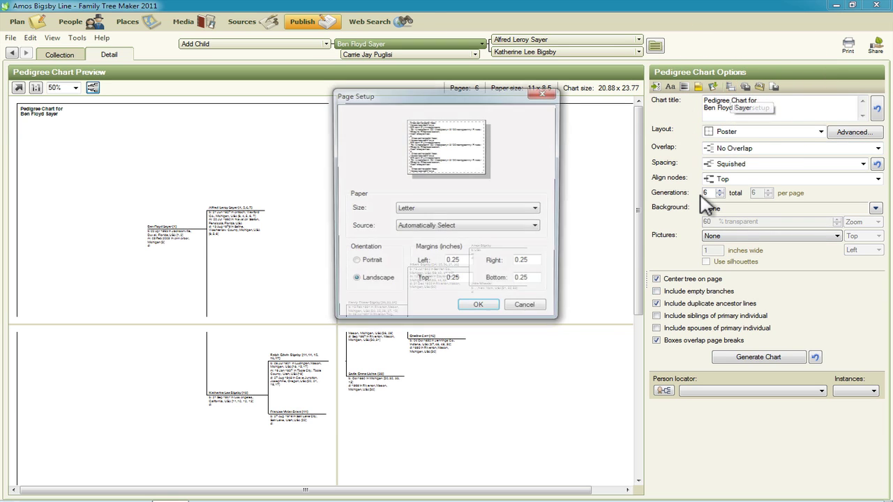
{"action": "left_click", "coordinate": [370, 263]}
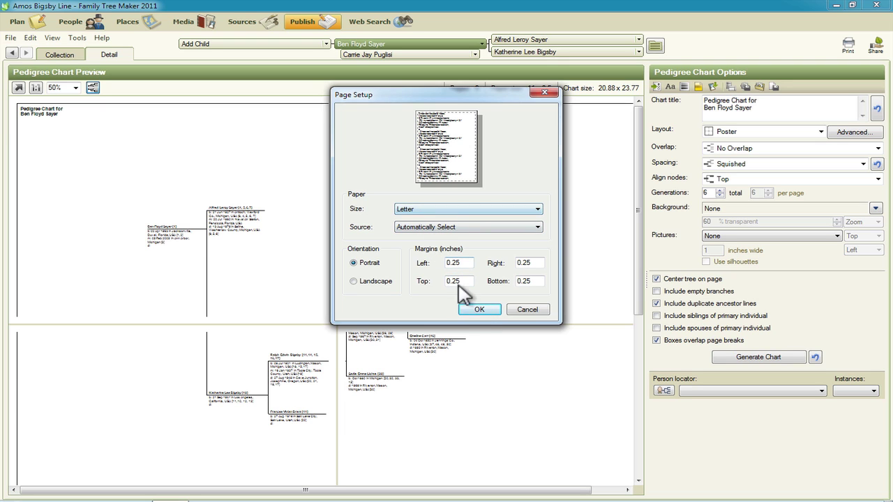
Step: Set the chart page to Legal paper in landscape orientation
{"action": "left_click", "coordinate": [422, 211]}
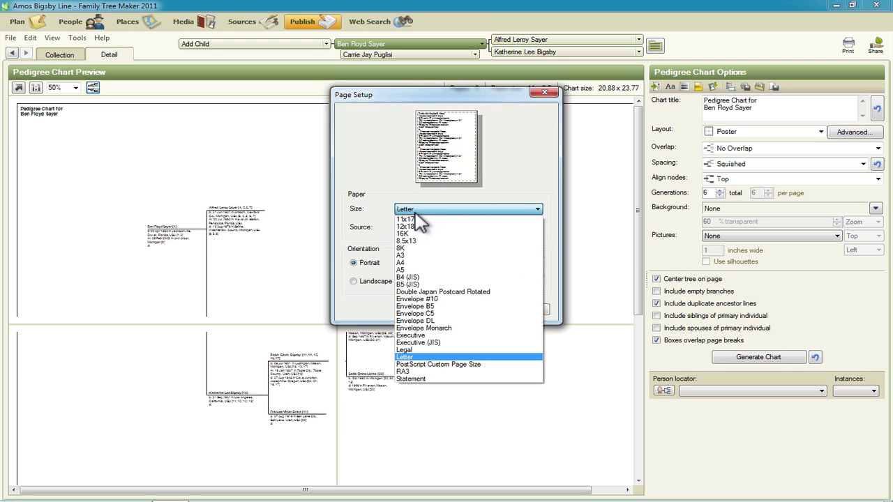
{"action": "left_click", "coordinate": [405, 349]}
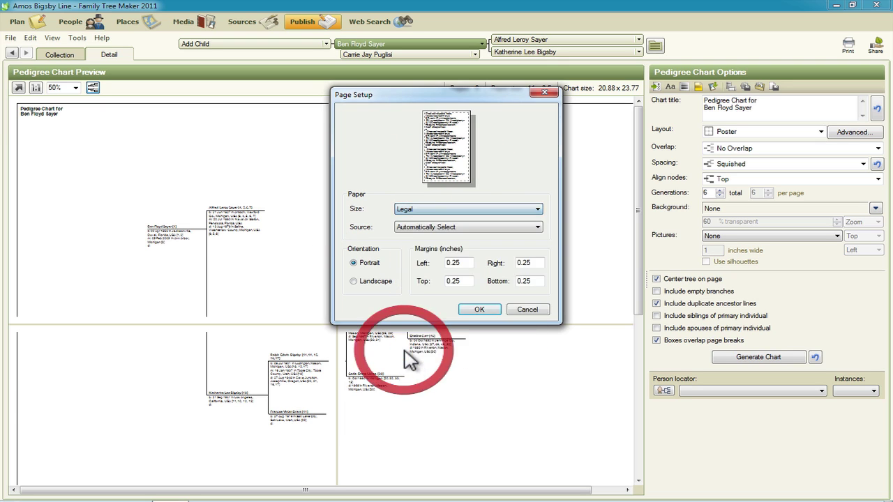
{"action": "left_click", "coordinate": [365, 281]}
{"action": "left_click", "coordinate": [475, 310]}
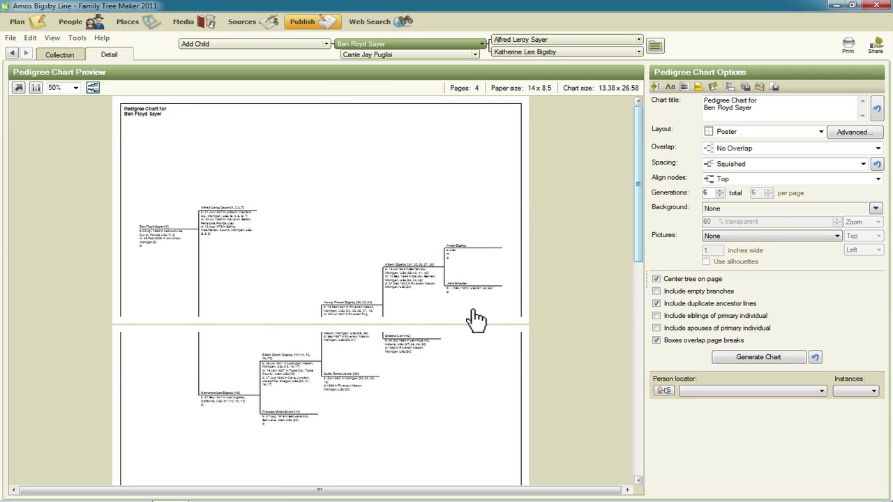
{"action": "scroll", "coordinate": [775, 170], "scroll_direction": "up", "scroll_amount": 1}
Step: Change the paper size to 11x17 and regenerate the chart
{"action": "left_click", "coordinate": [730, 88]}
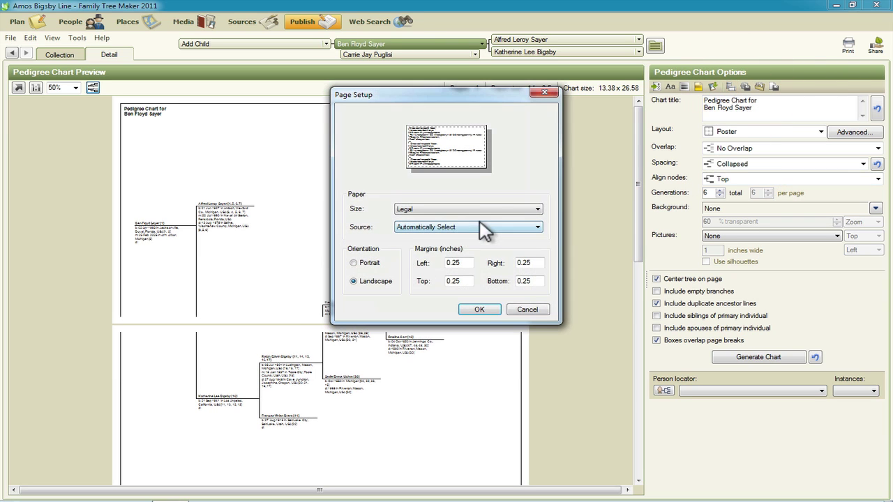
{"action": "left_click", "coordinate": [438, 209]}
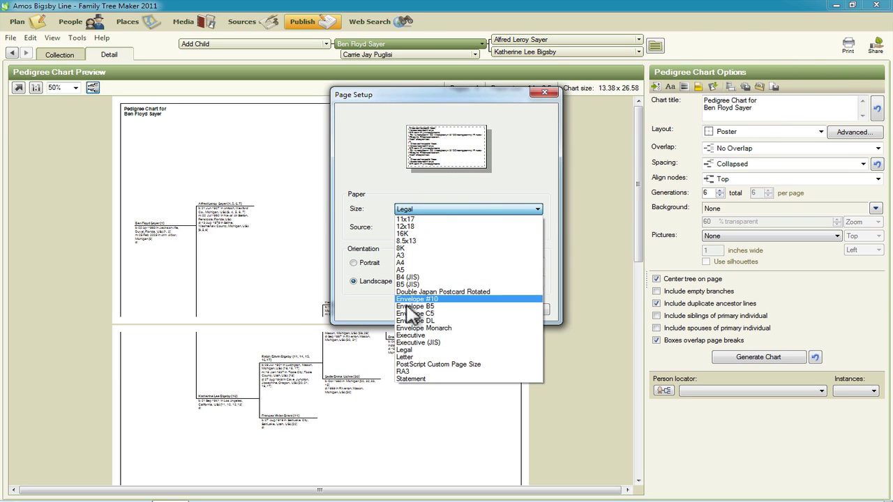
{"action": "left_click", "coordinate": [405, 219]}
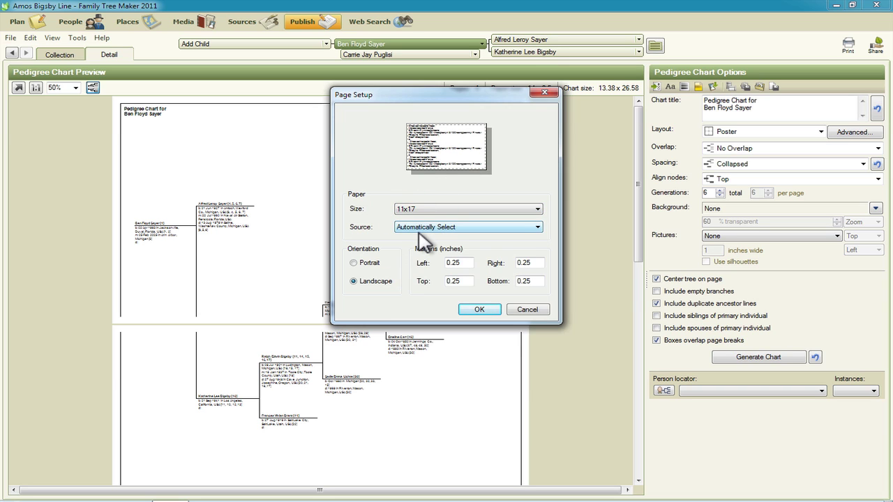
{"action": "left_click", "coordinate": [480, 310]}
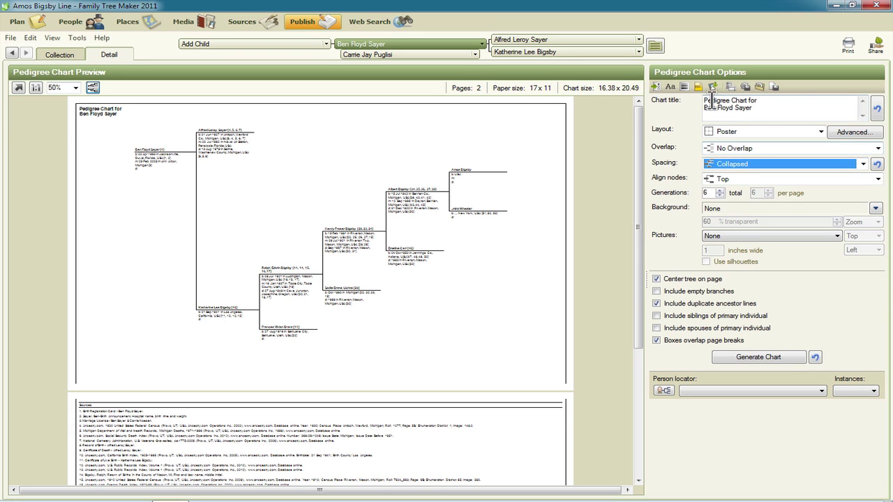
Step: Set the chart's page to Letter paper in portrait orientation
{"action": "left_click", "coordinate": [730, 86]}
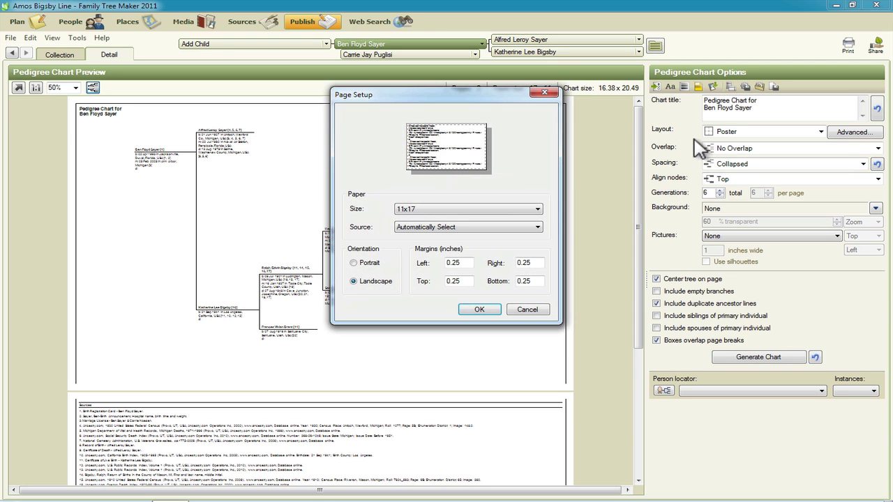
{"action": "left_click", "coordinate": [434, 209]}
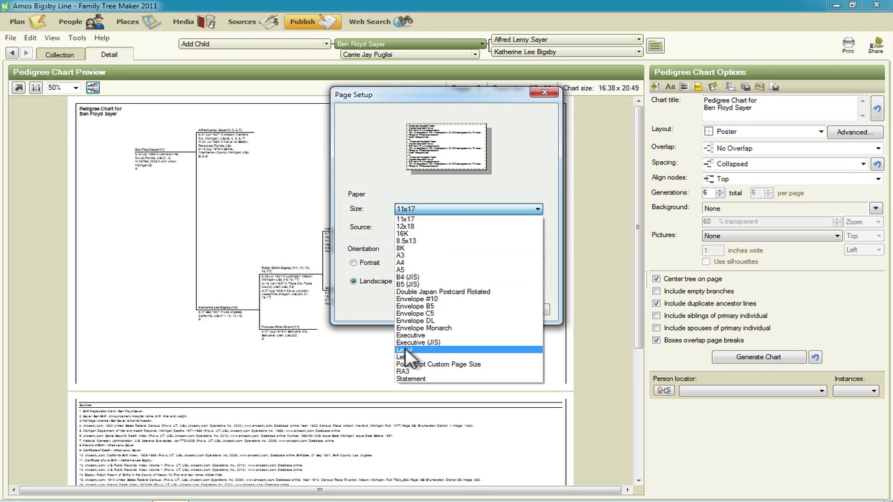
{"action": "left_click", "coordinate": [413, 354]}
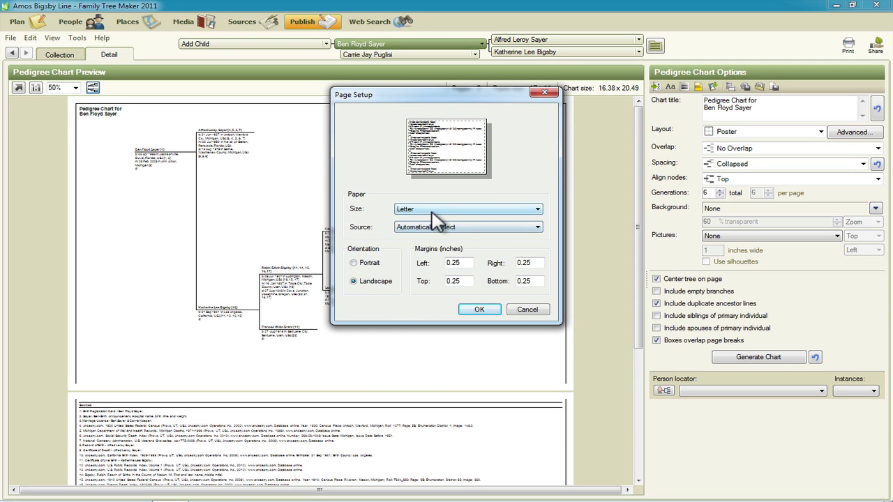
{"action": "left_click", "coordinate": [355, 264]}
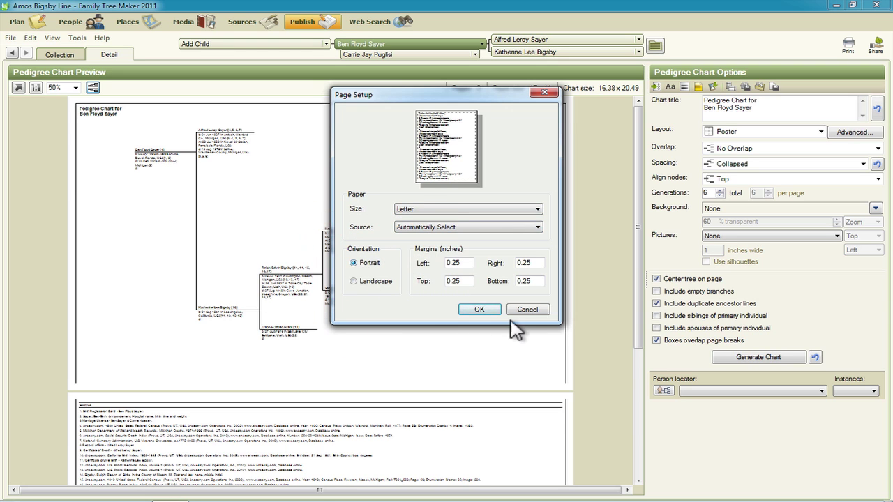
{"action": "left_click", "coordinate": [479, 309]}
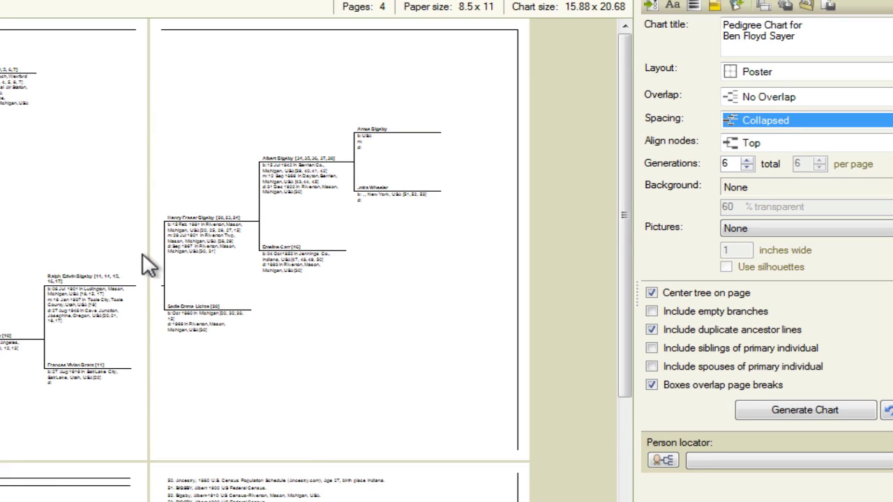
Step: Uncheck 'Boxes overlap page breaks' and scroll the preview to check the four Letter pages
{"action": "left_click", "coordinate": [650, 385]}
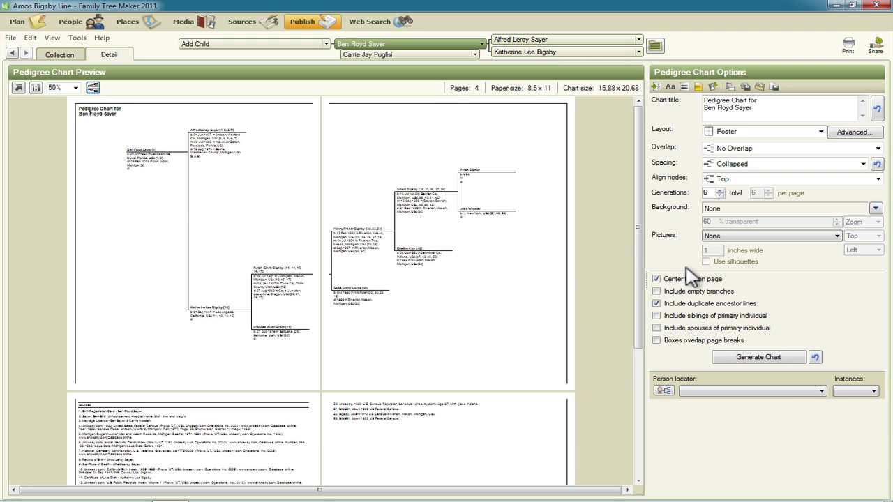
{"action": "left_click_drag", "start_coordinate": [636, 237], "coordinate": [646, 219]}
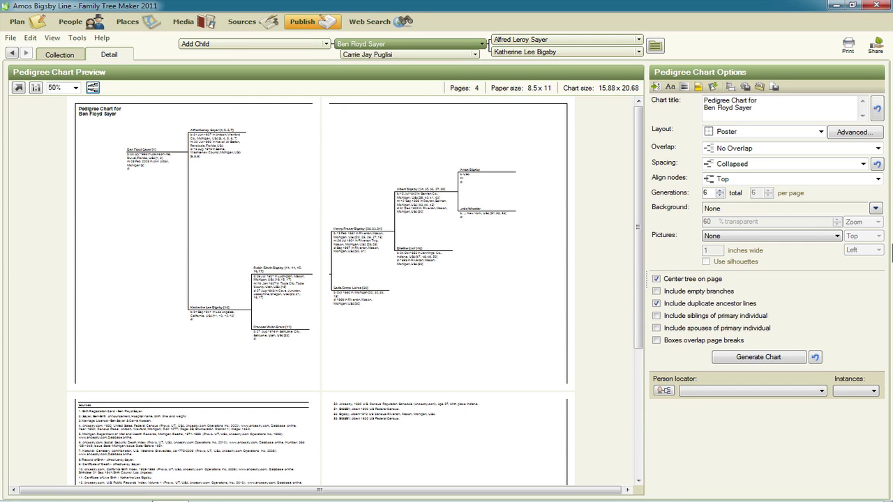
Step: Check the available printers, cancel without printing, and show the Share menu's export choices
{"action": "left_click", "coordinate": [848, 45]}
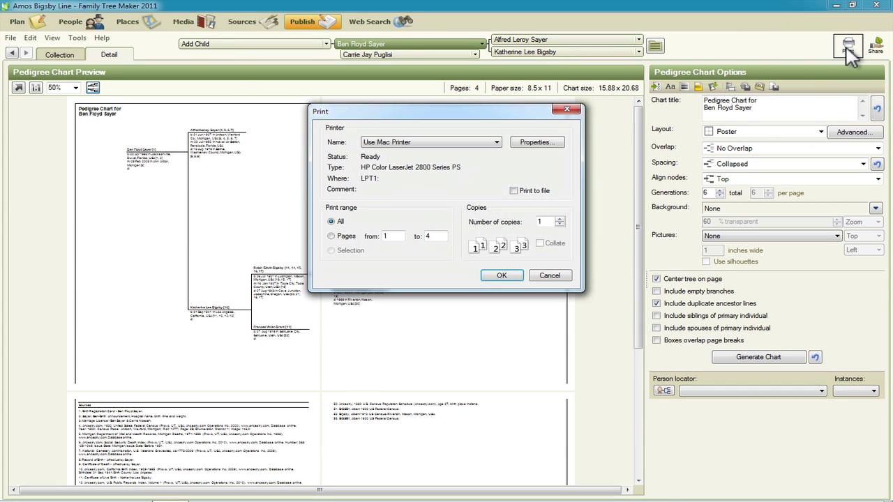
{"action": "left_click", "coordinate": [495, 143]}
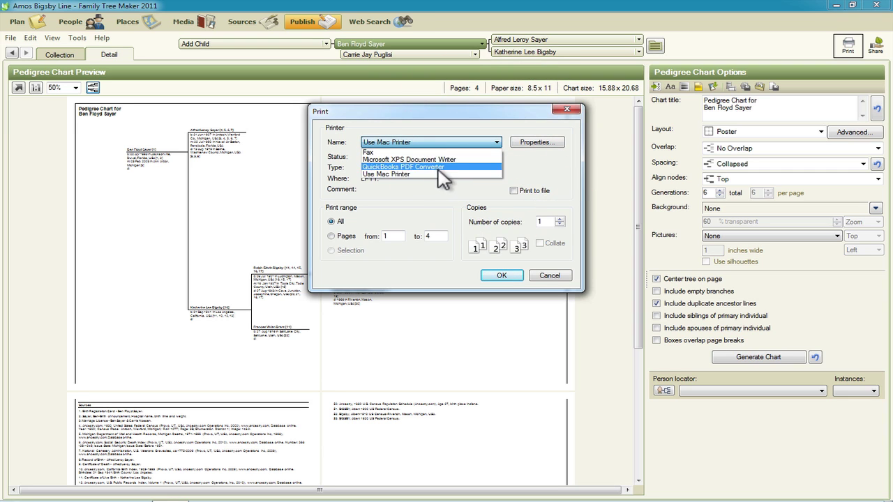
{"action": "left_click", "coordinate": [545, 276]}
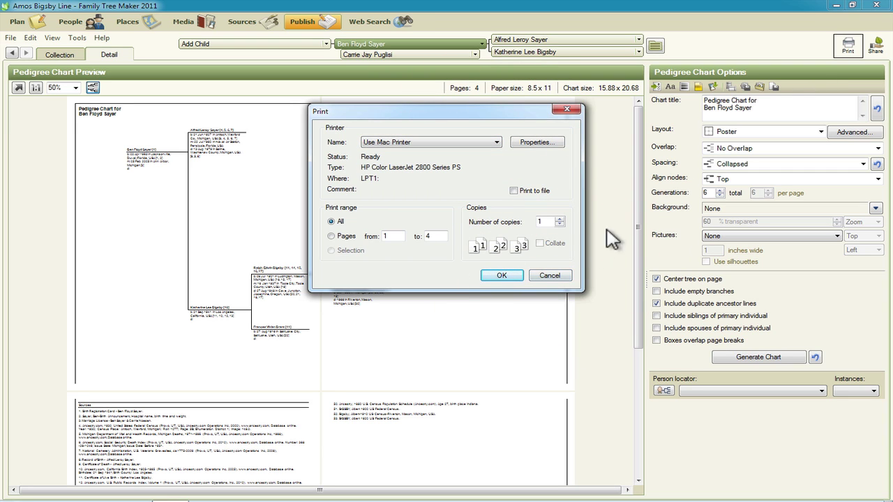
{"action": "left_click", "coordinate": [550, 276]}
{"action": "left_click", "coordinate": [877, 46]}
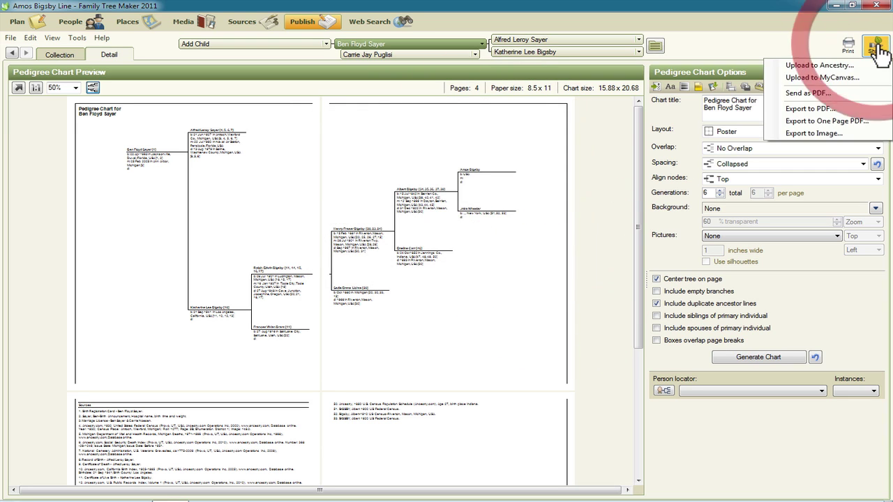